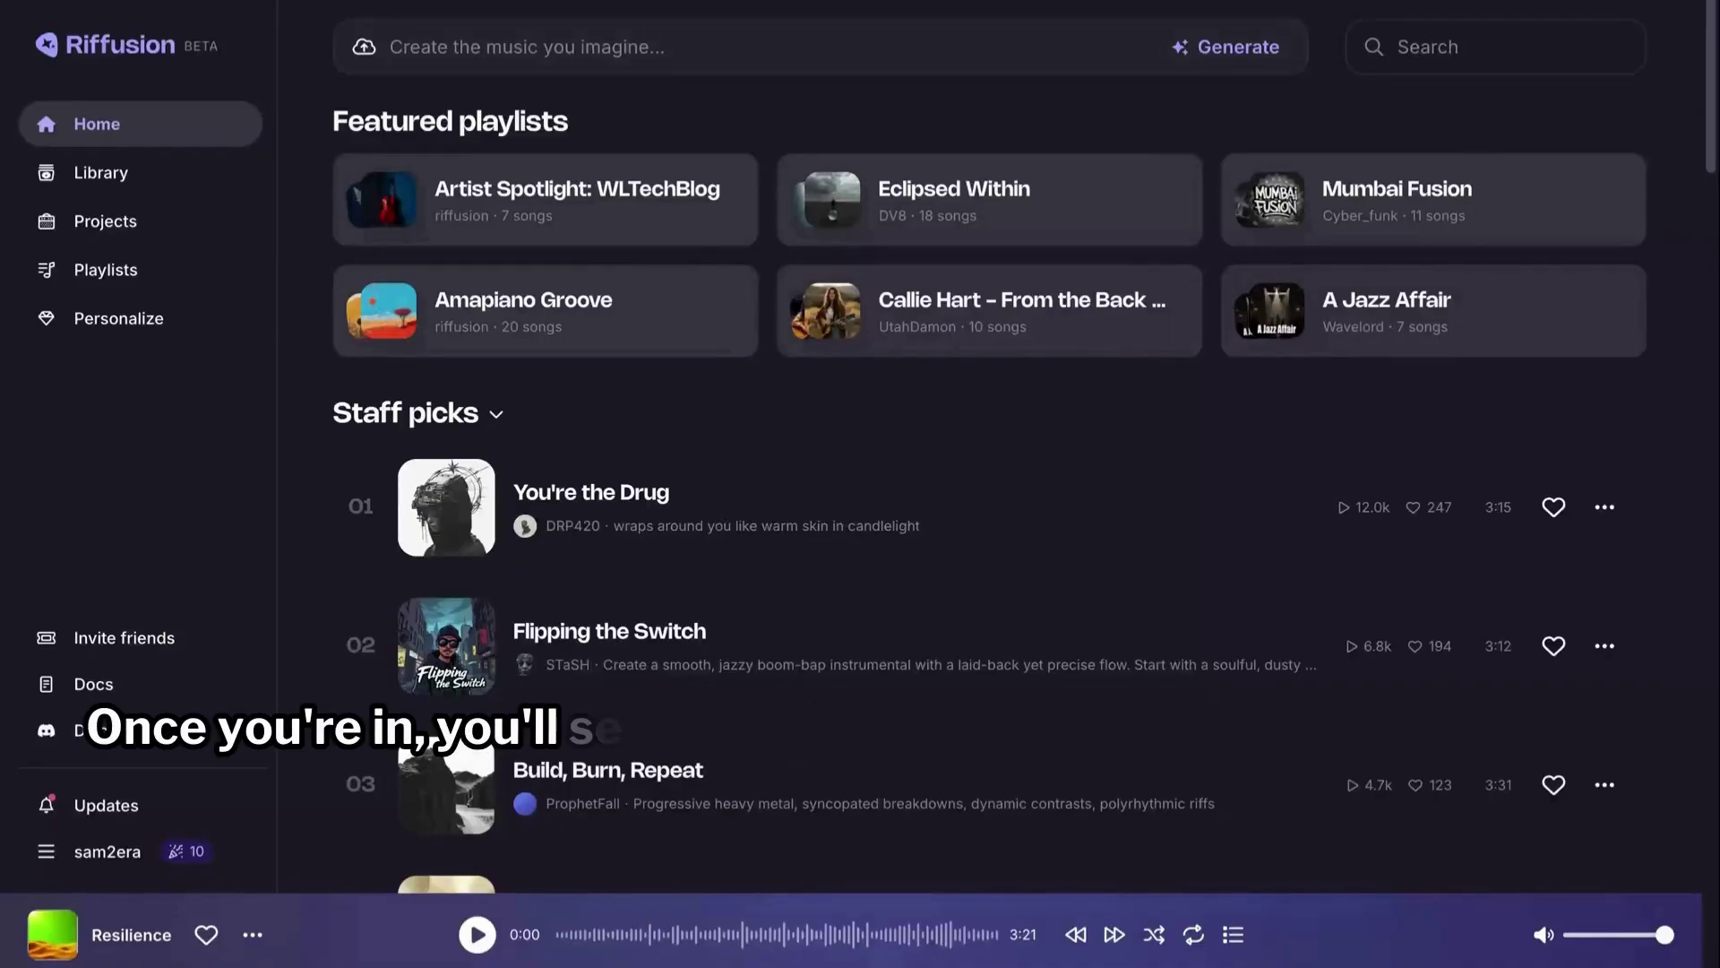
- Cycle through random prompt ideas, then generate 'country song' tracks Sunday Regret and Coffee Tales
left_click(546, 49)
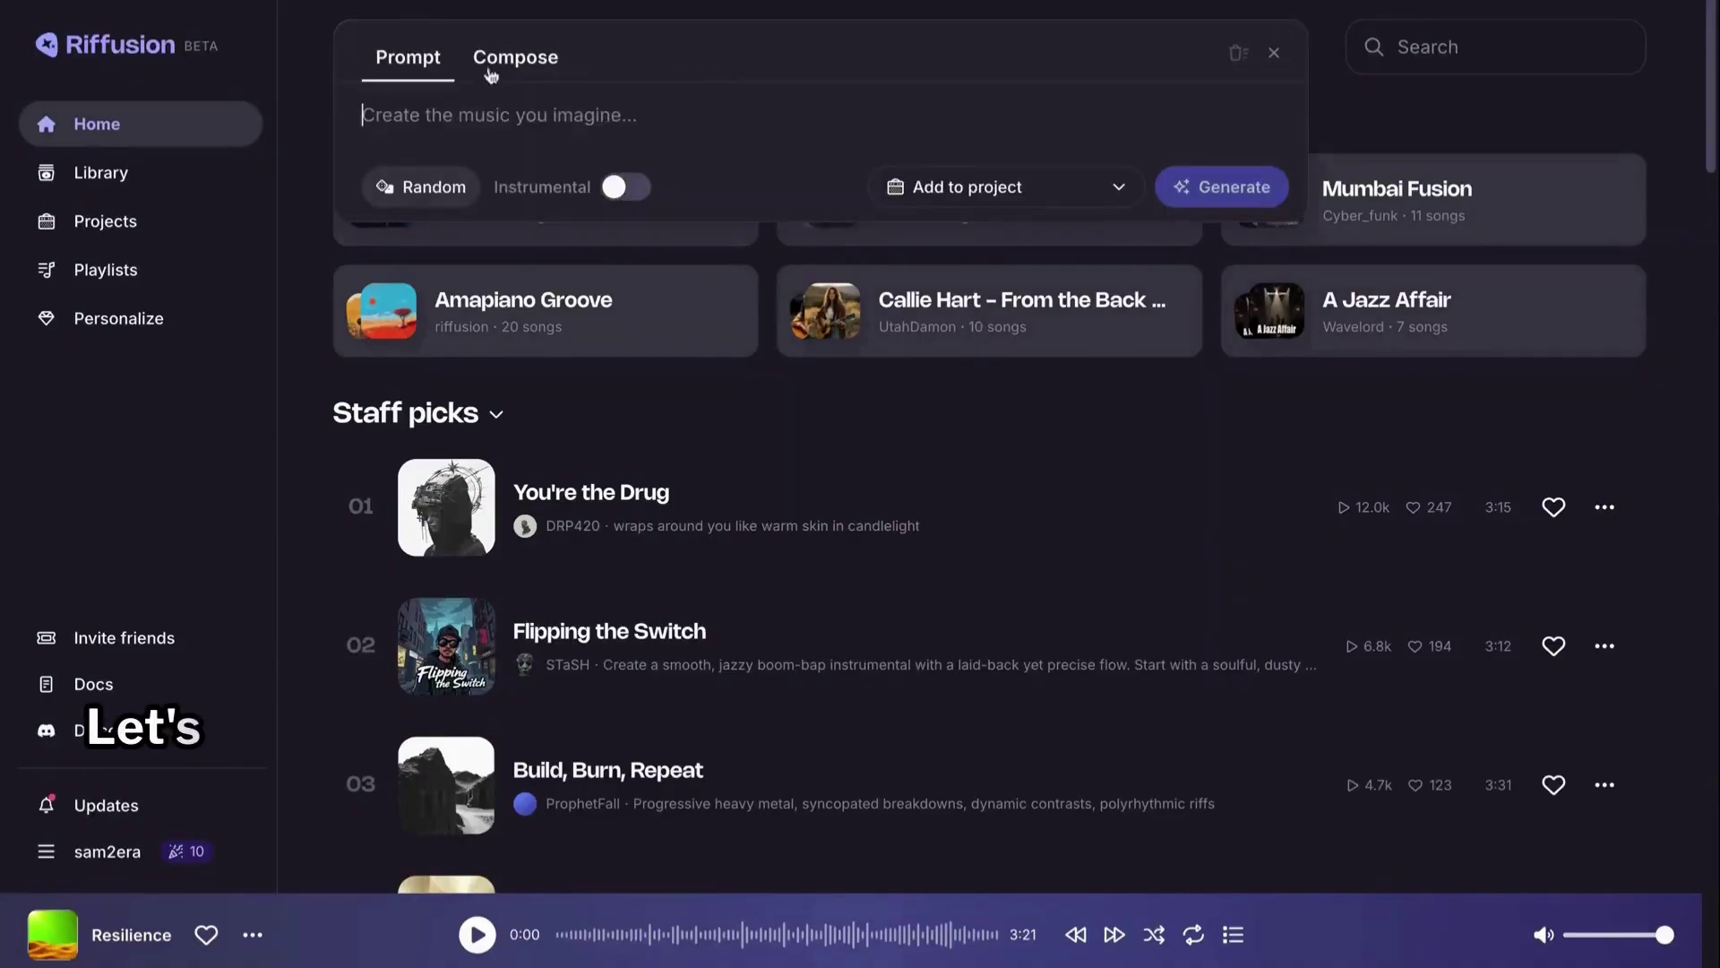
left_click(495, 133)
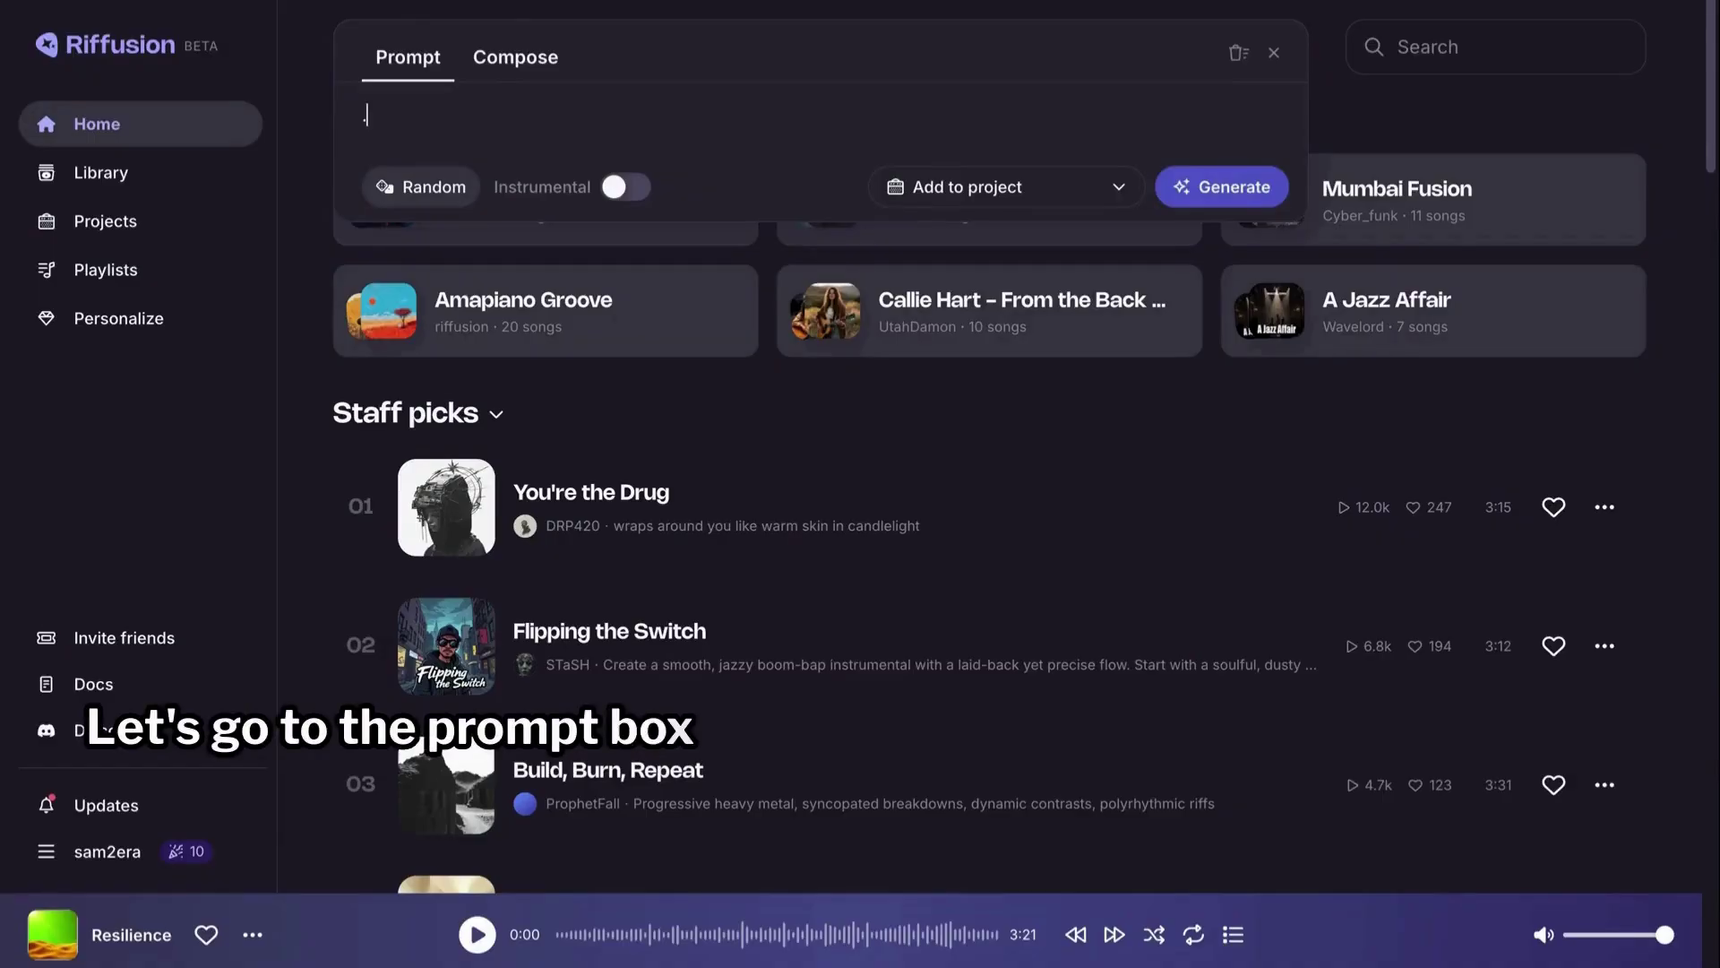
left_click(441, 194)
left_click(441, 193)
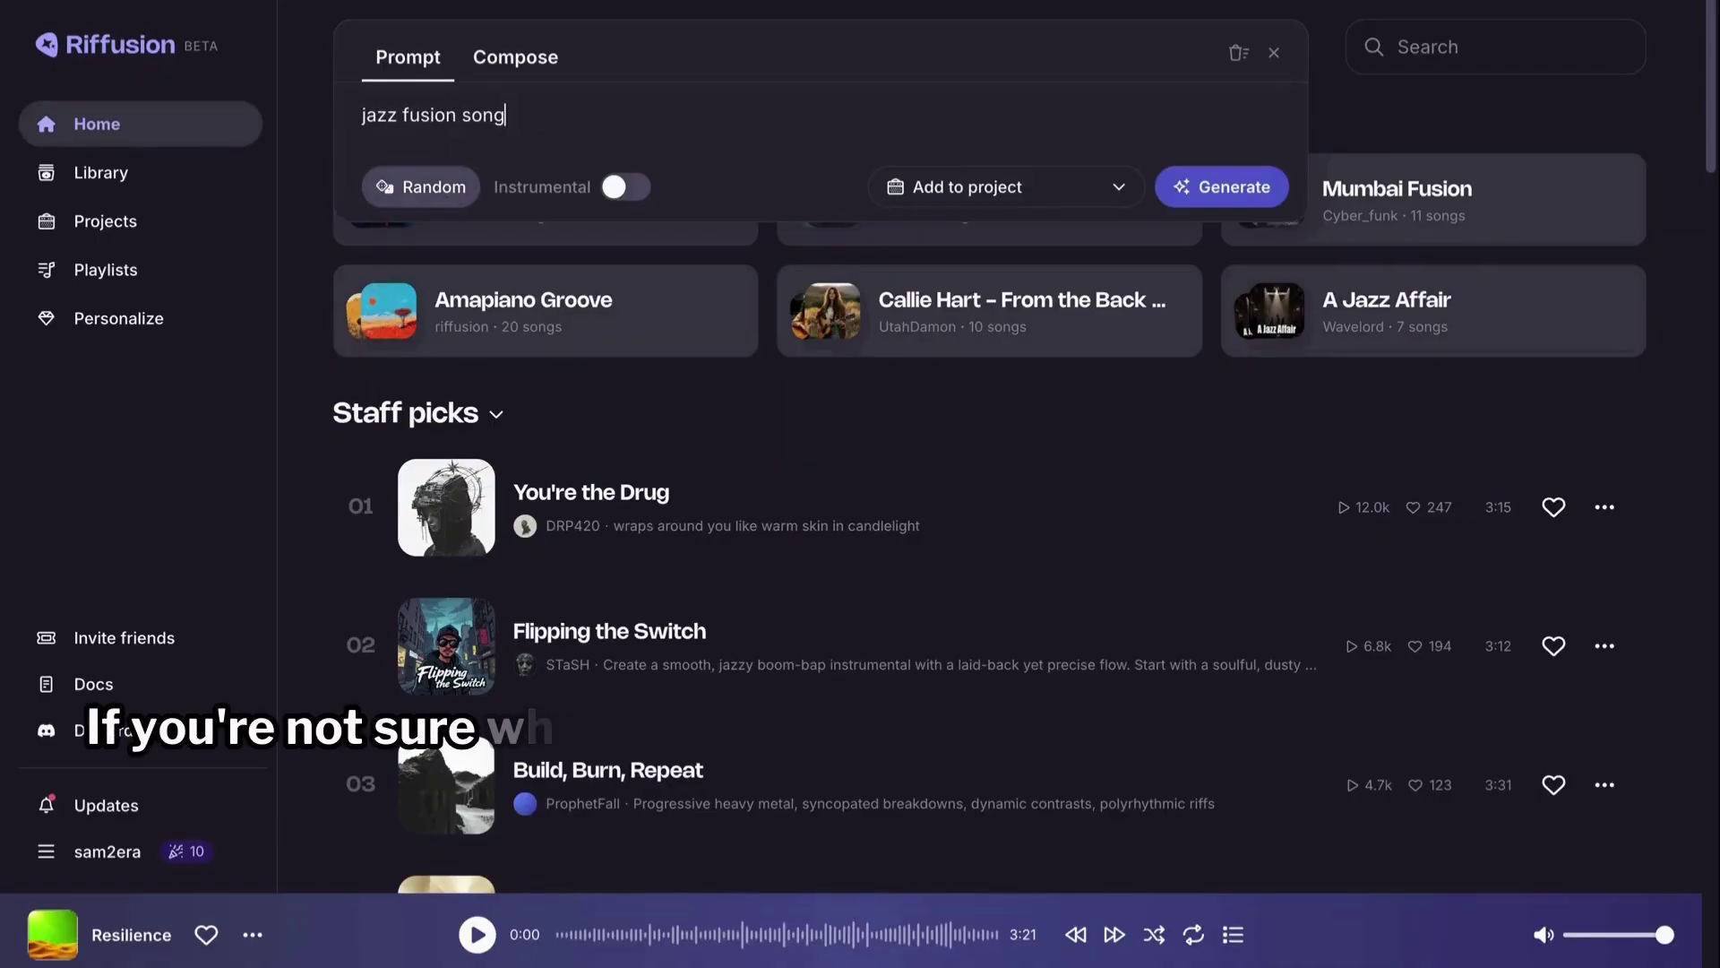
left_click(440, 194)
left_click(440, 194)
left_click(440, 194)
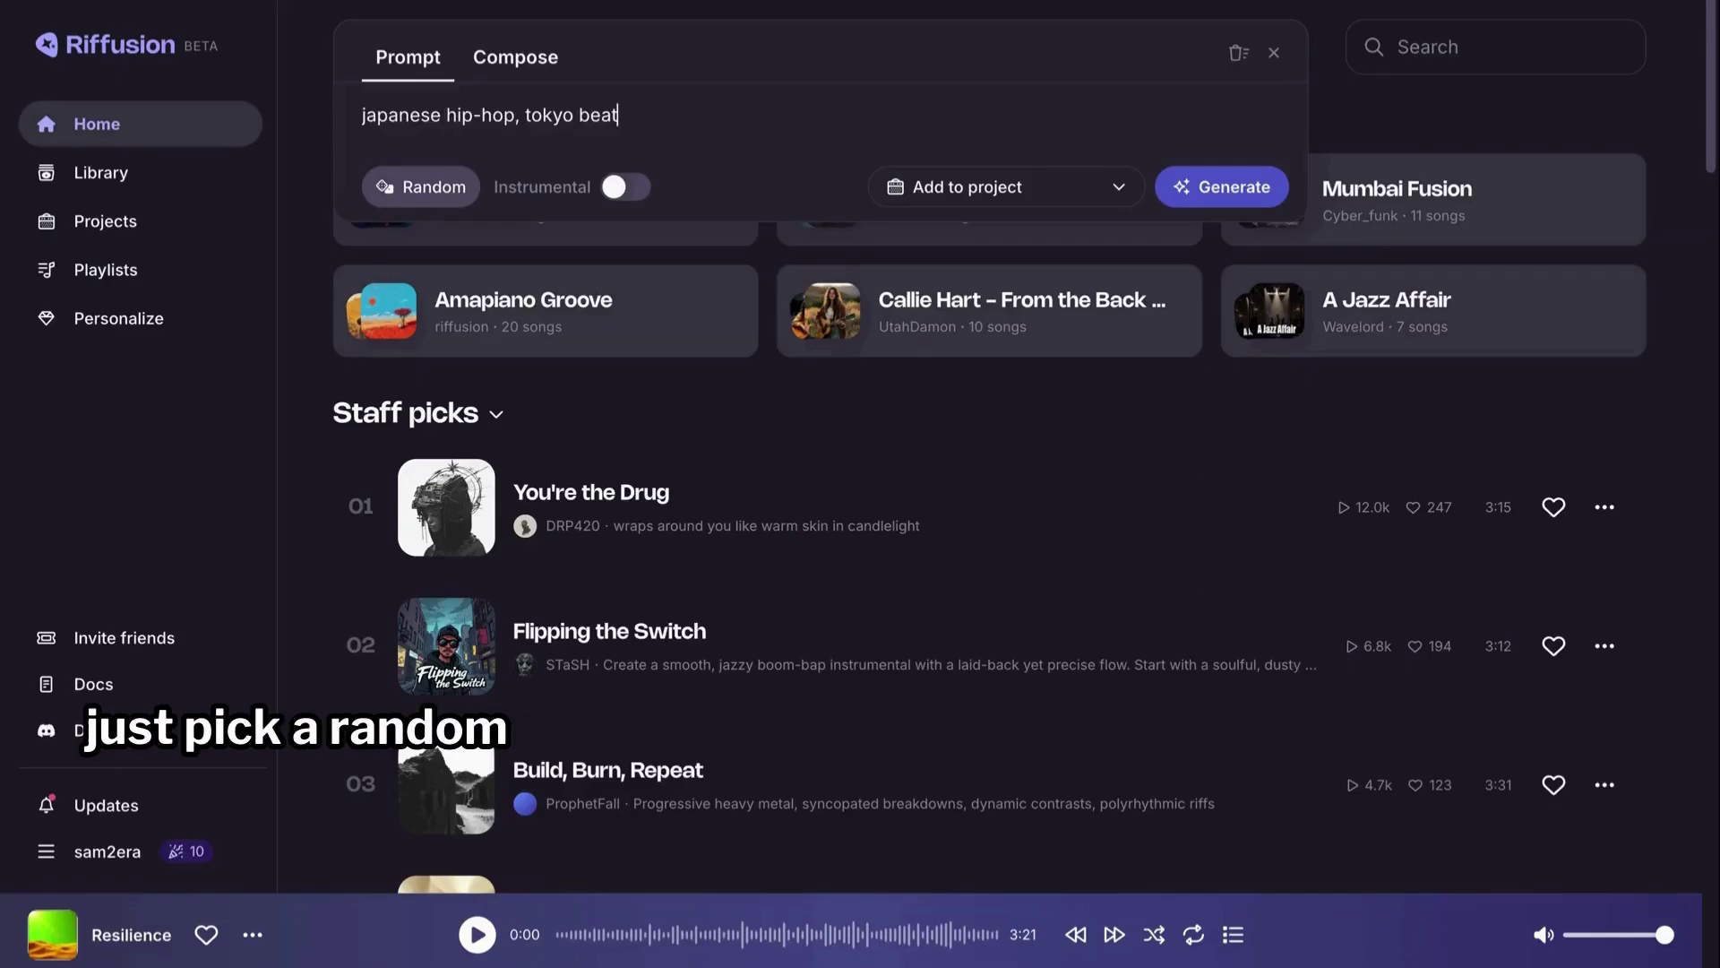
left_click(441, 193)
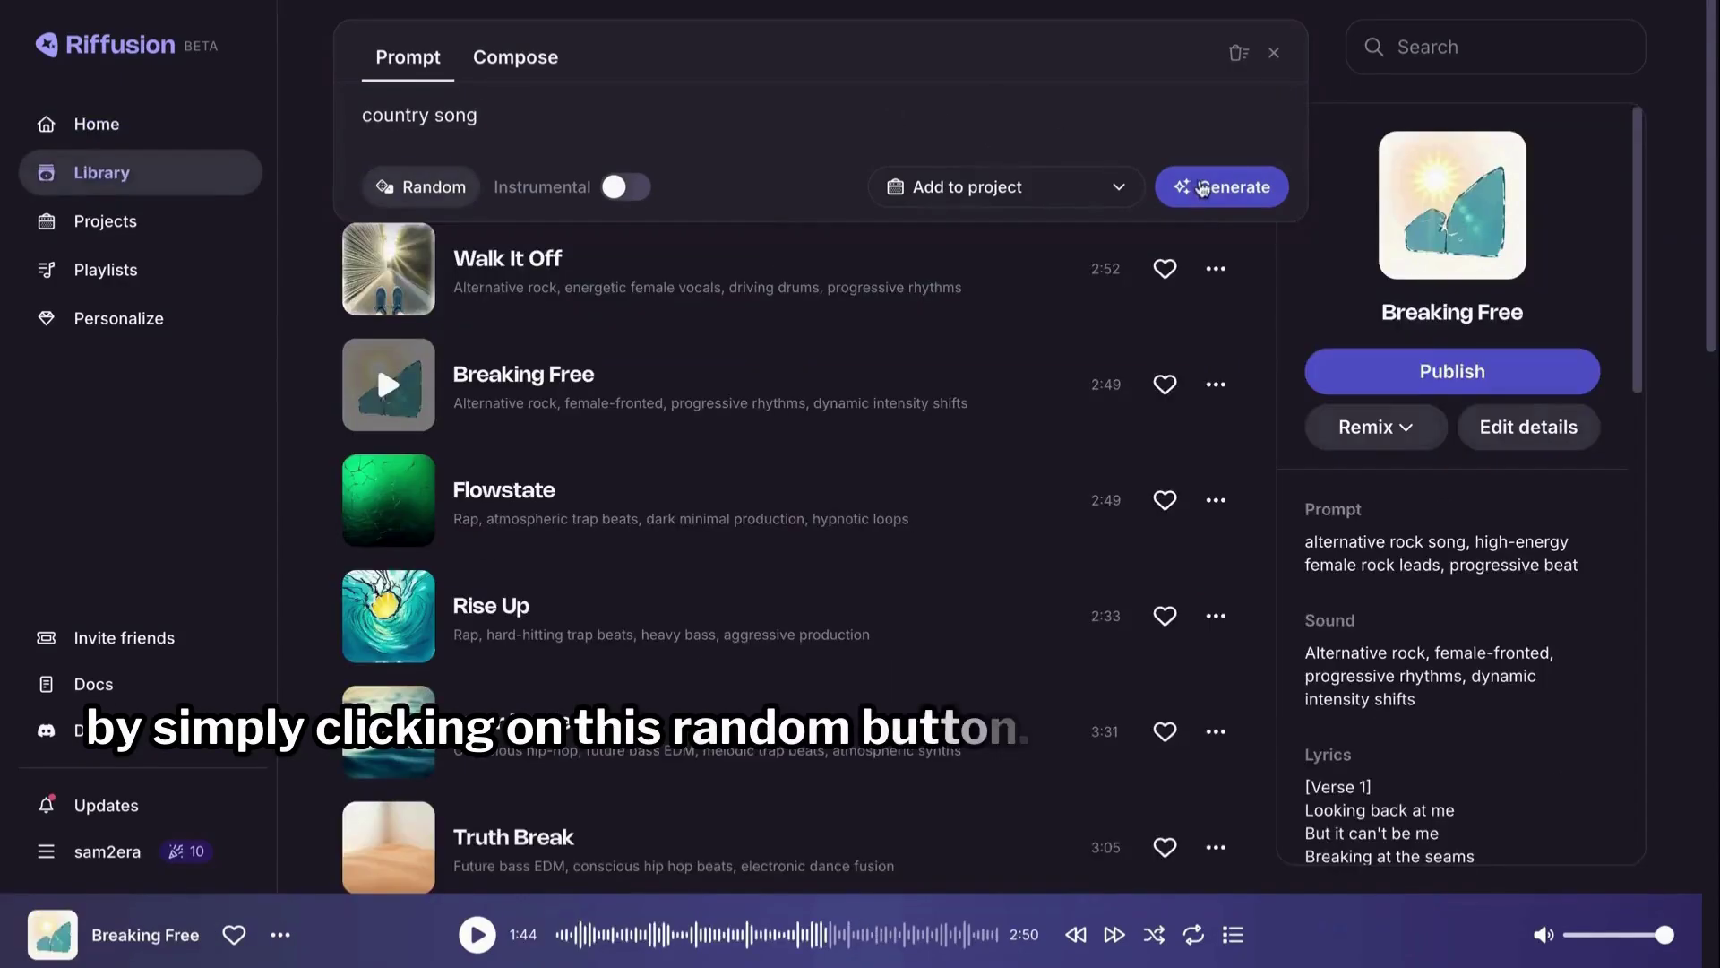
left_click(1207, 186)
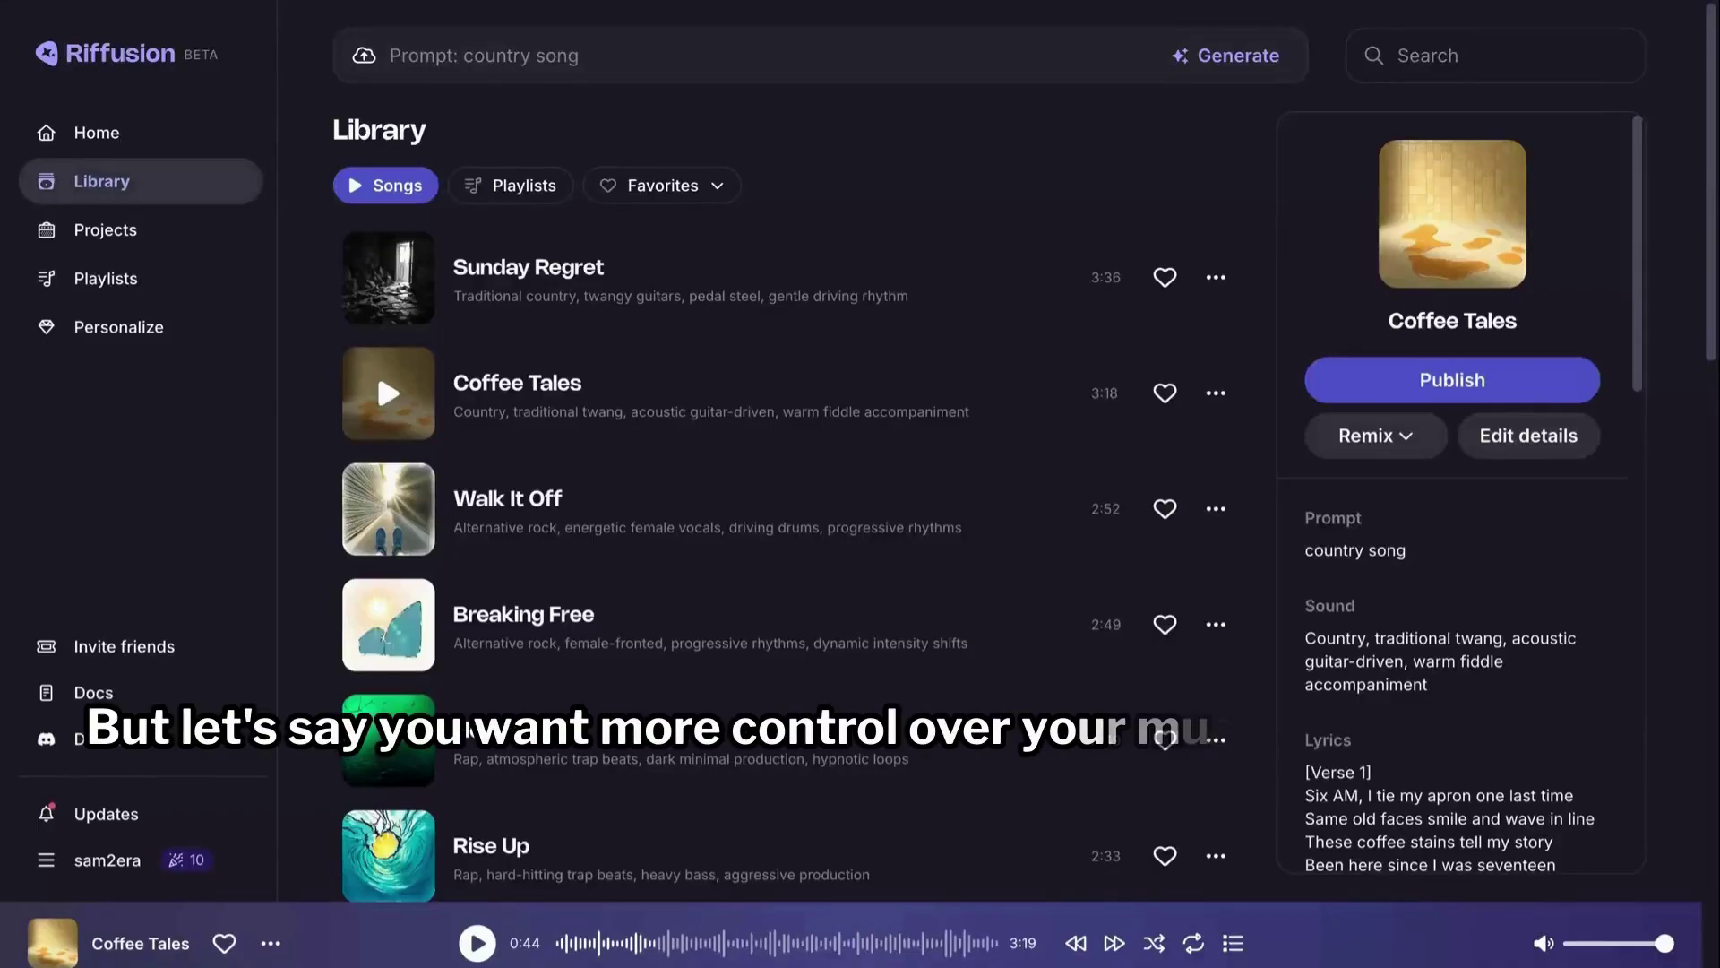
- In Compose, have Ghostwriter write lyrics for 'Create a kids song that teaches ABC'
left_click(495, 54)
left_click(506, 67)
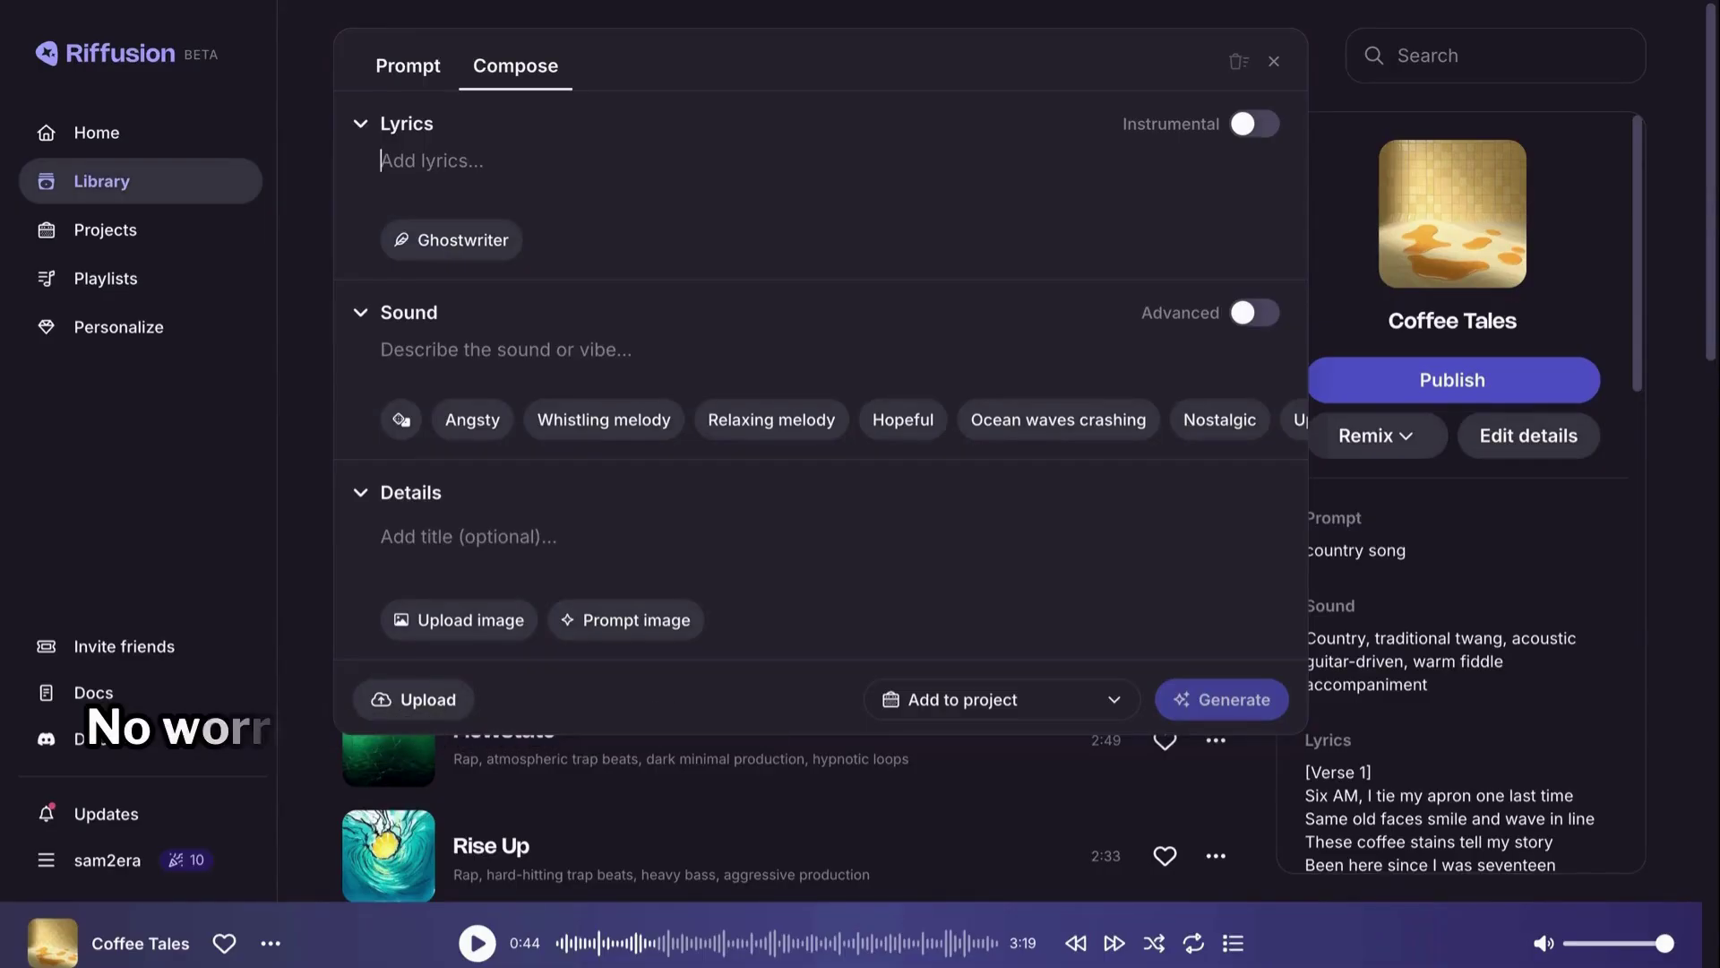
left_click(469, 257)
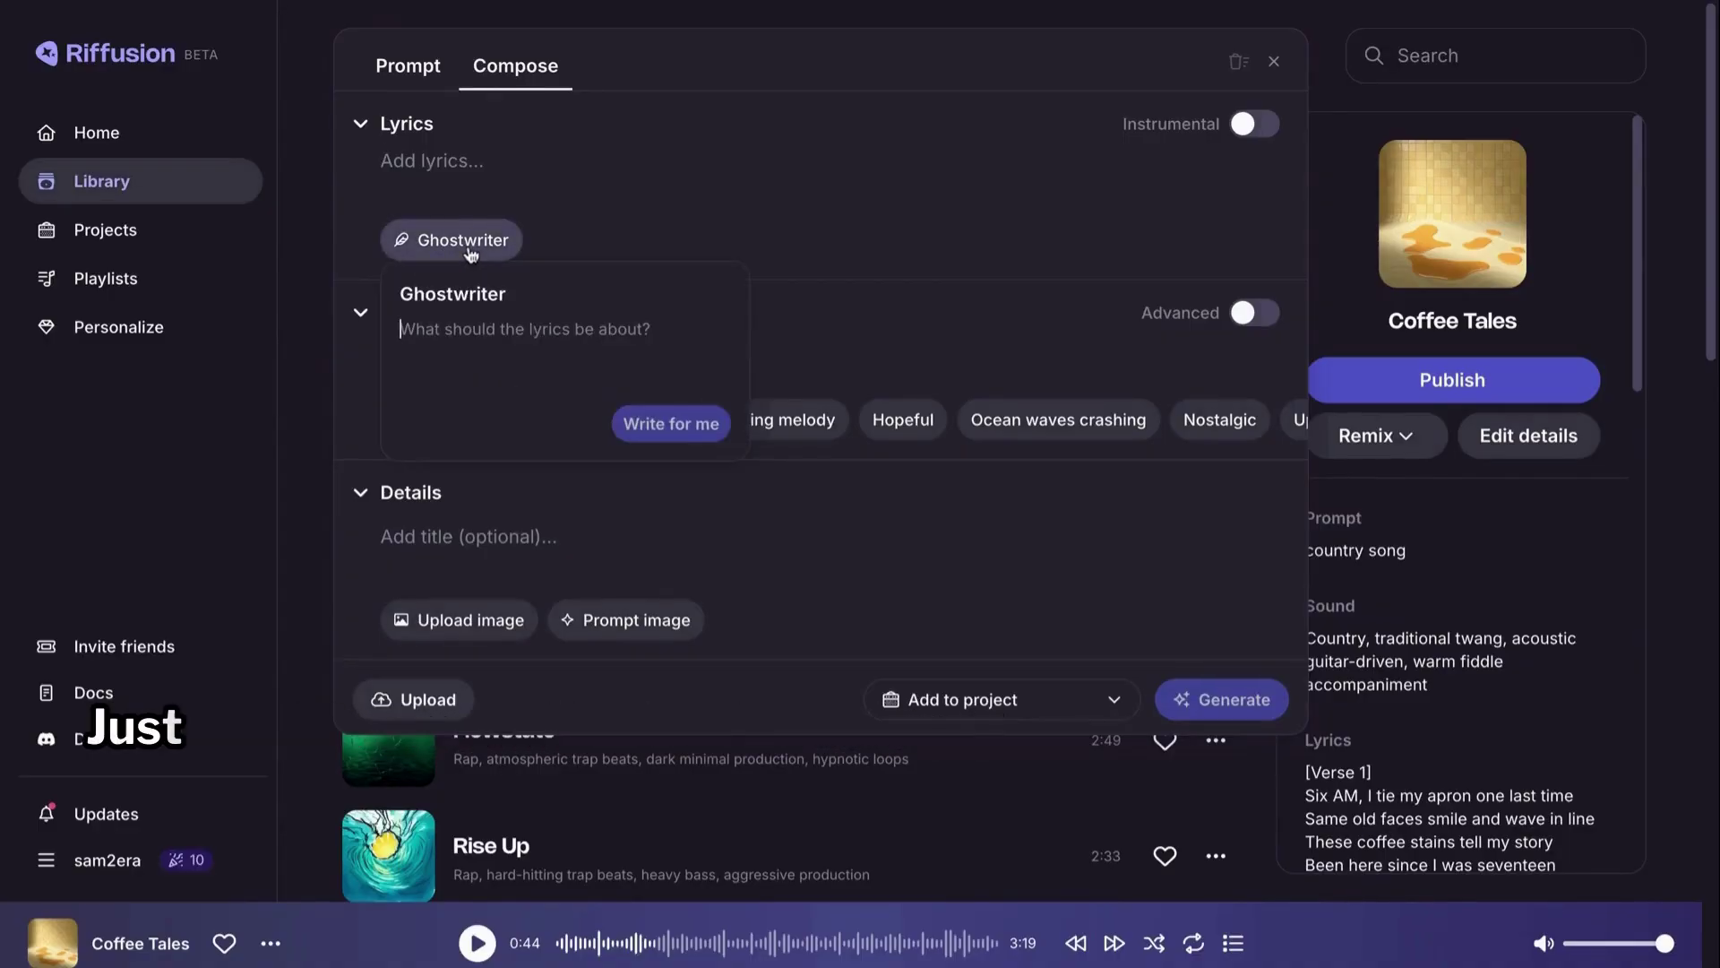
left_click(502, 330)
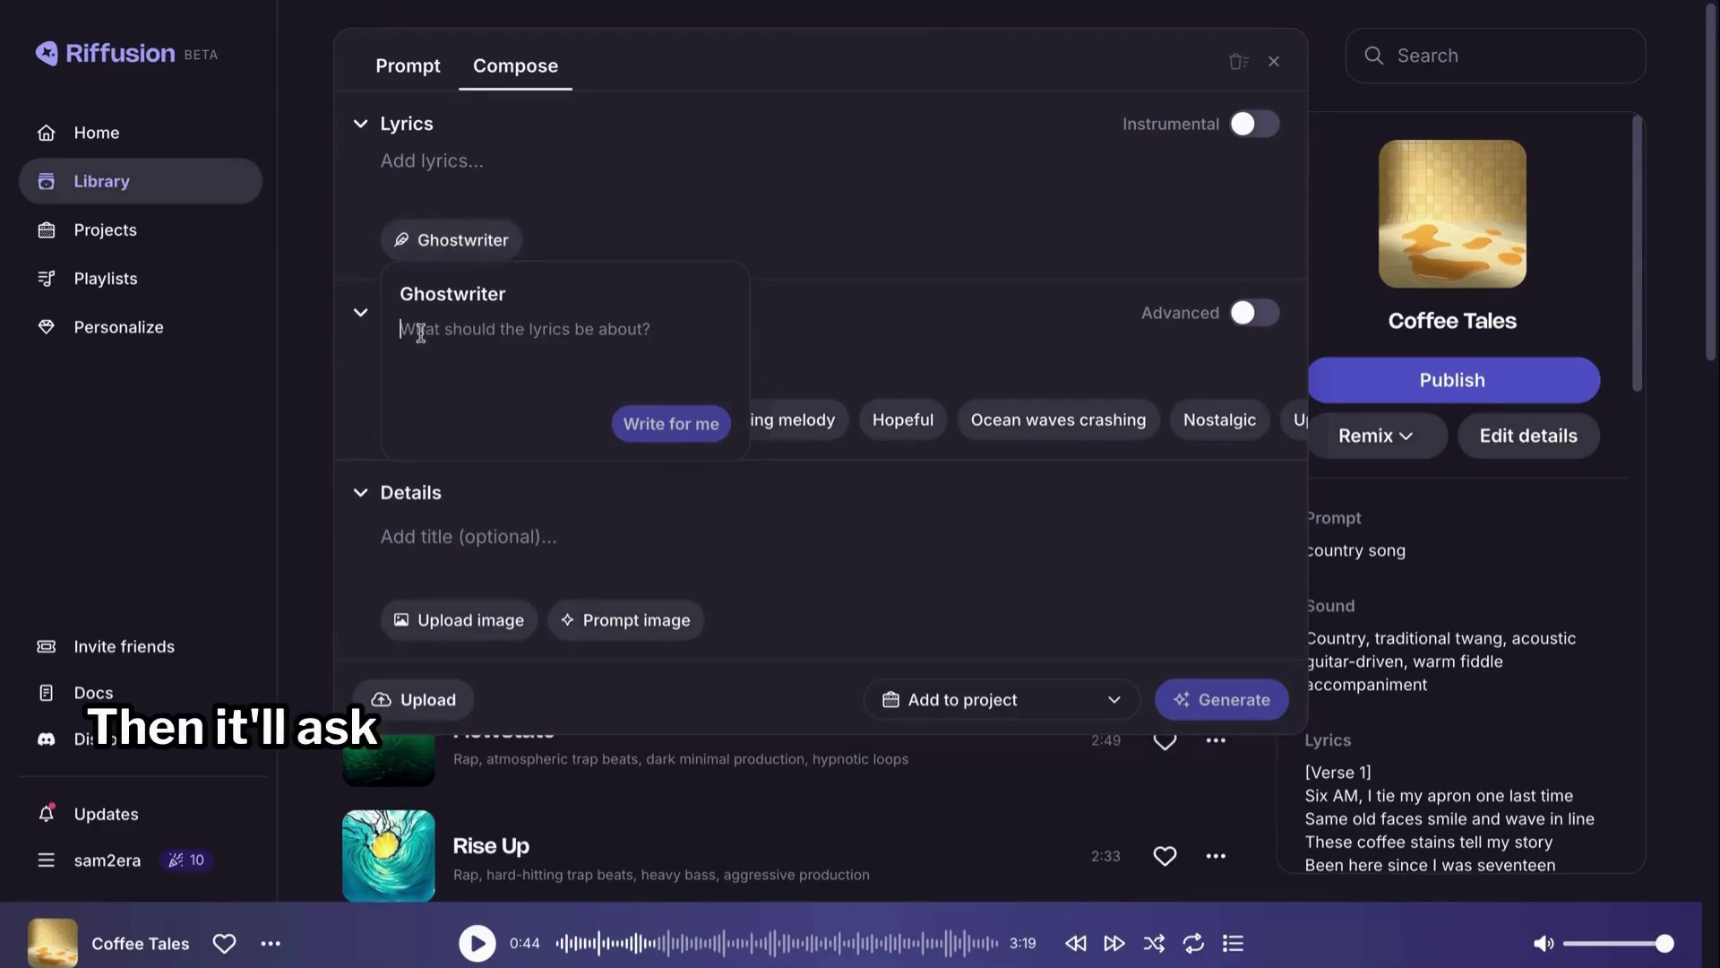
type("Create a kids song that teaches ABC")
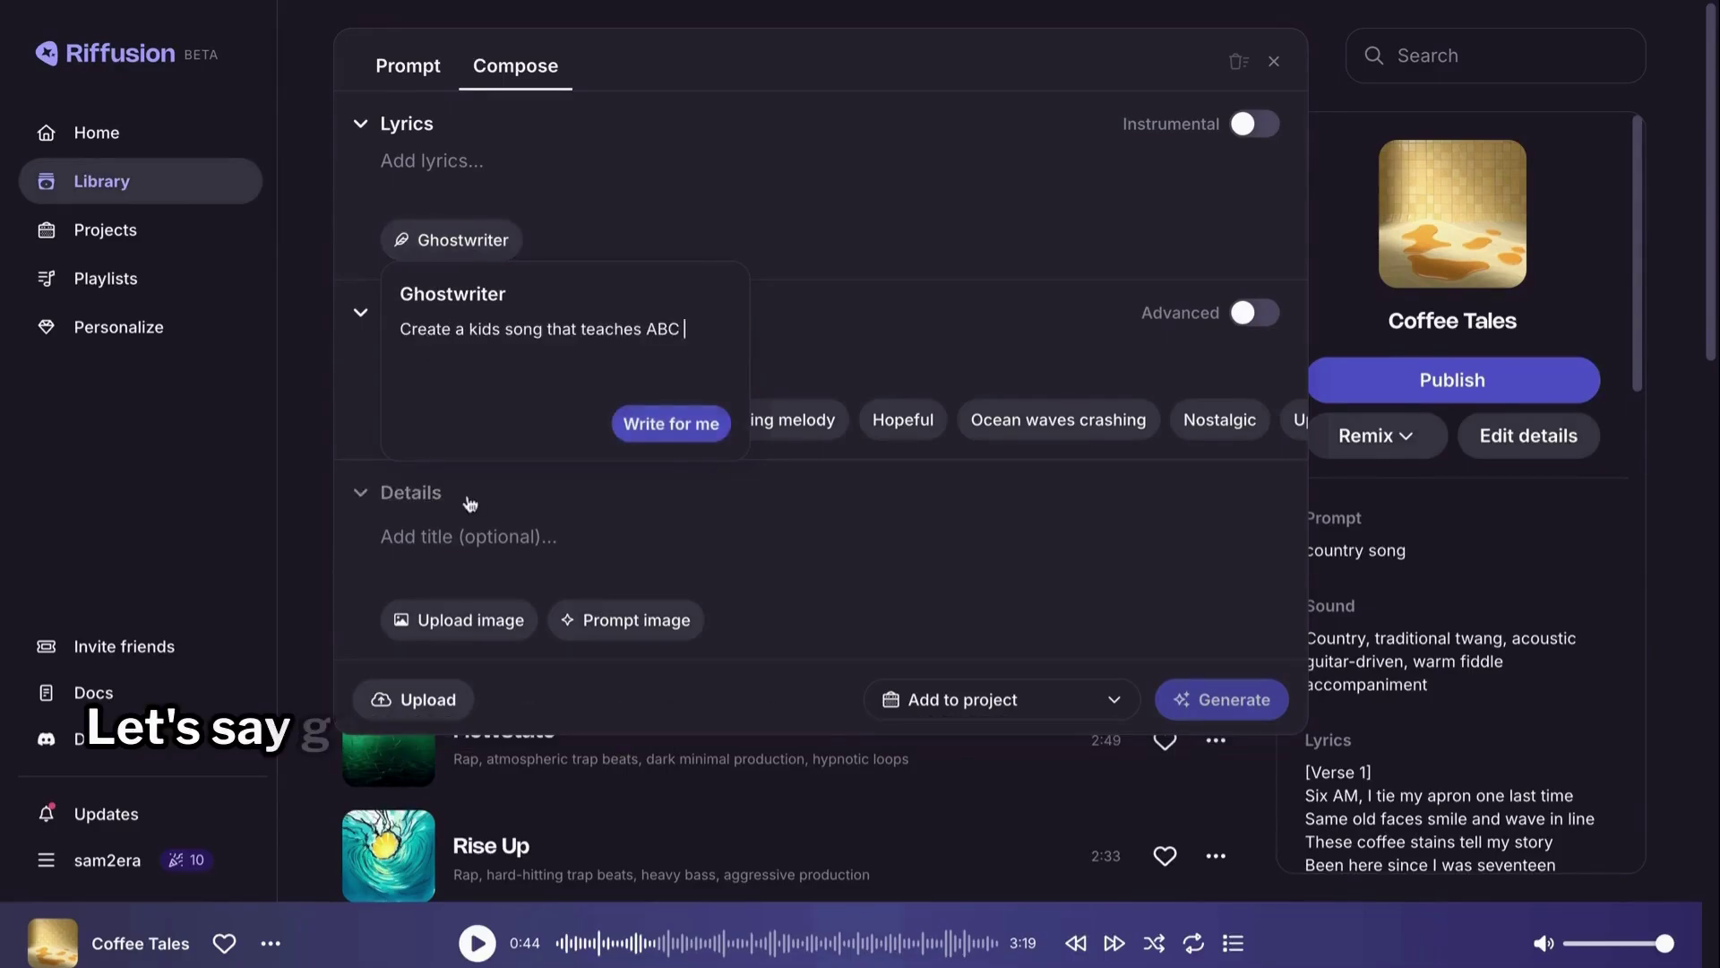
left_click(680, 425)
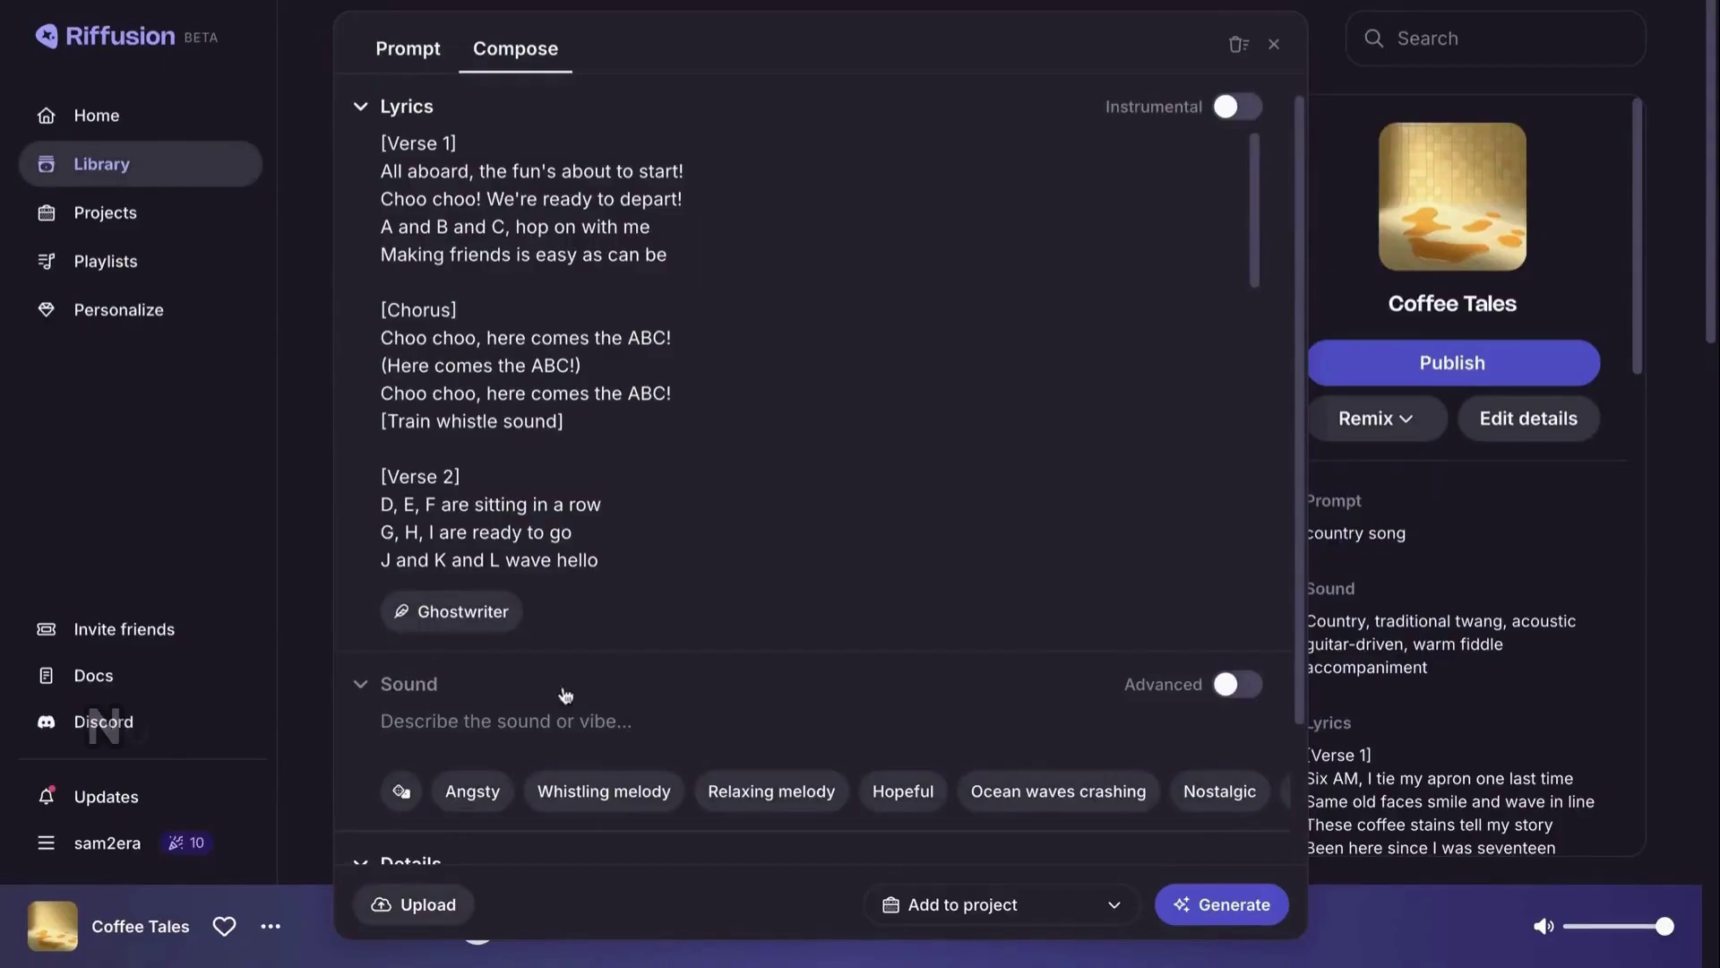
- Have Ghostwriter revise the ABC lyrics to 'A is for Apple, B is for Bear', then review them
left_click(465, 623)
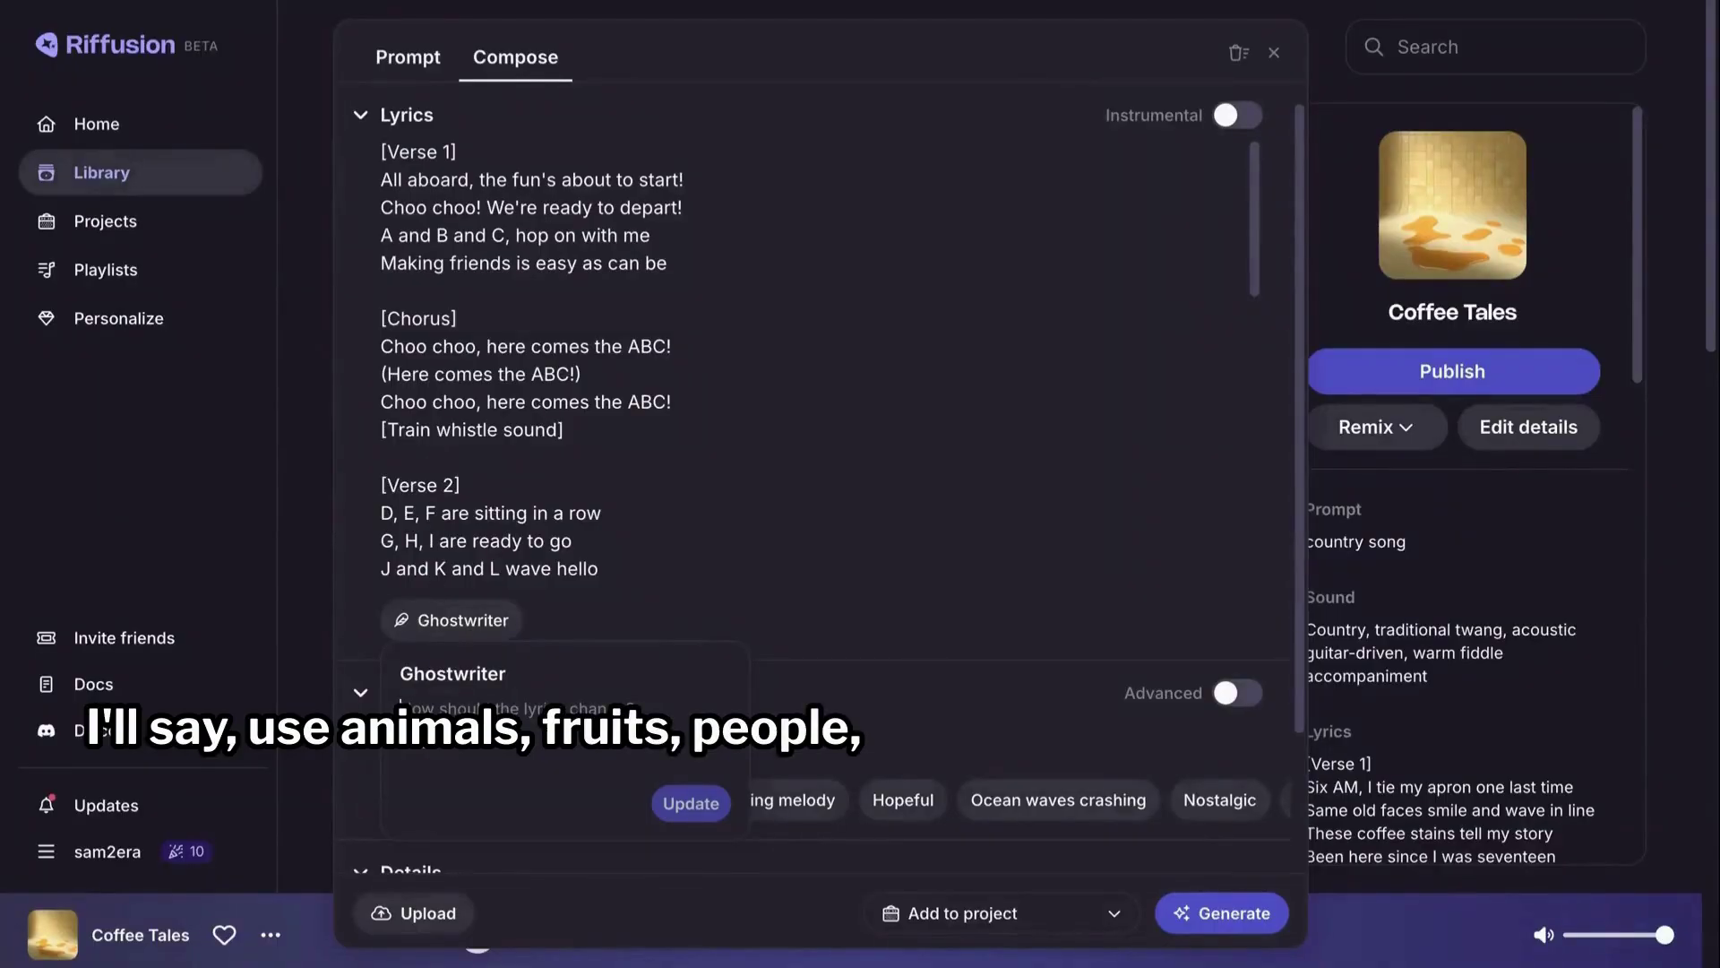
key("ctrl+v")
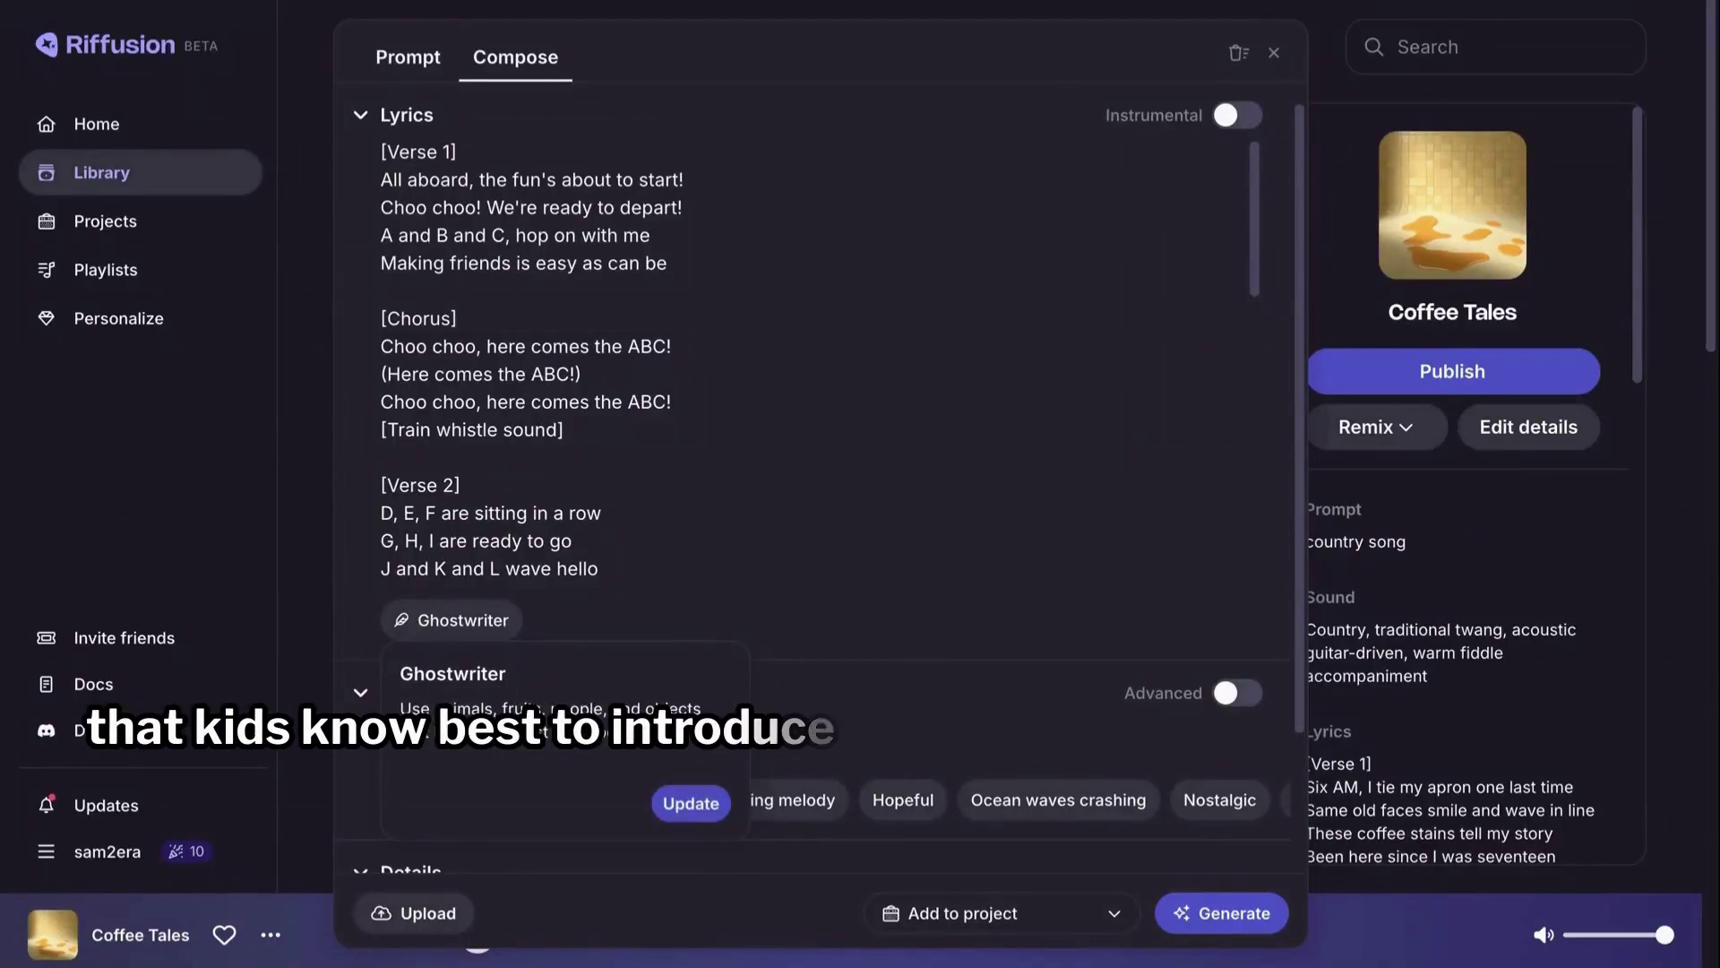
left_click(684, 803)
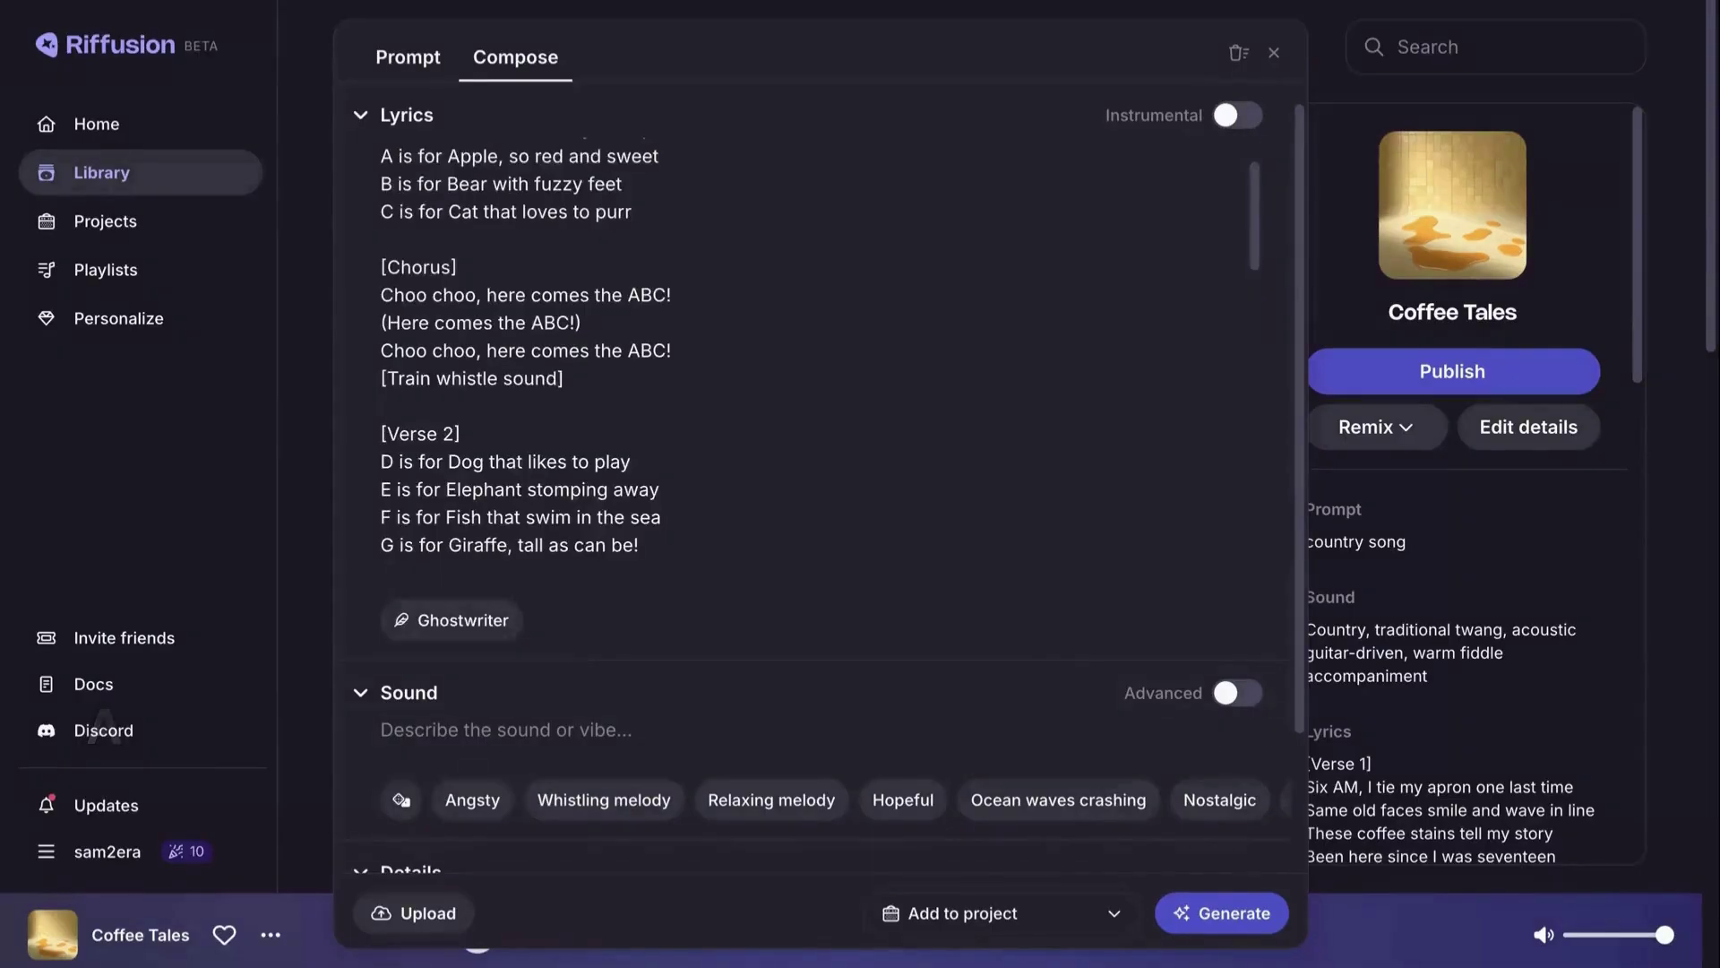
left_click_drag(1256, 207, 1260, 380)
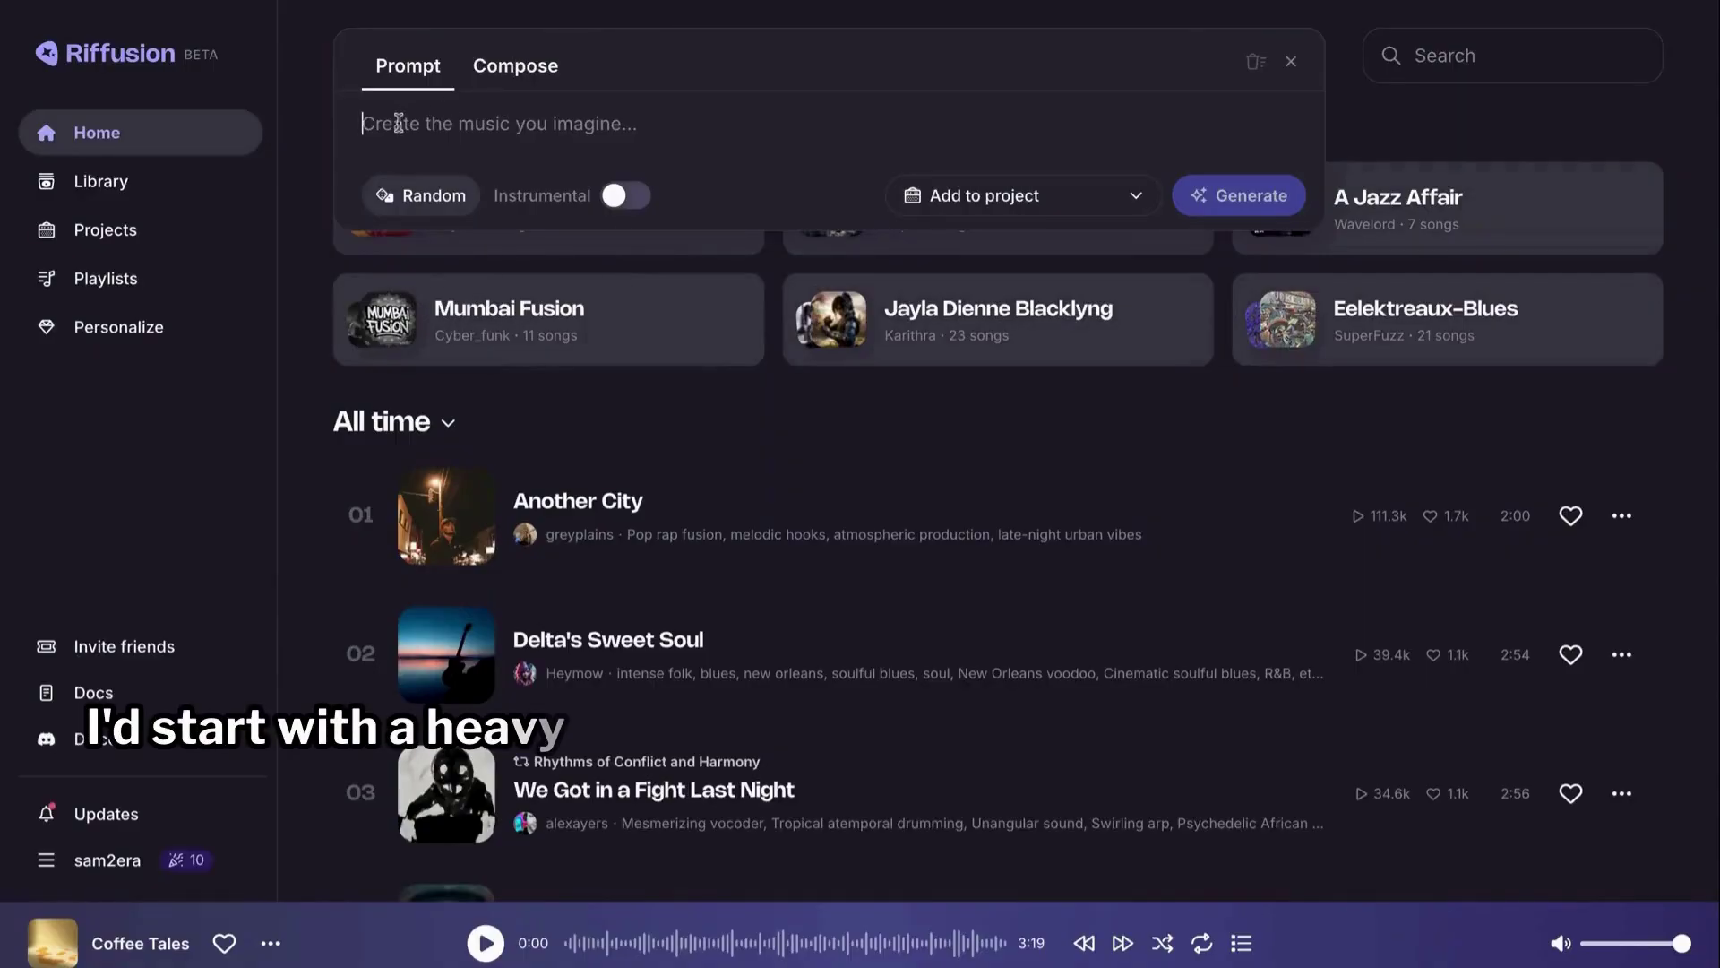
- Generate tracks from heavy metal, reggae and 'A guitar solo with soaring melodies' prompts
type("Heavy metal with powerful riffs and intense vocals")
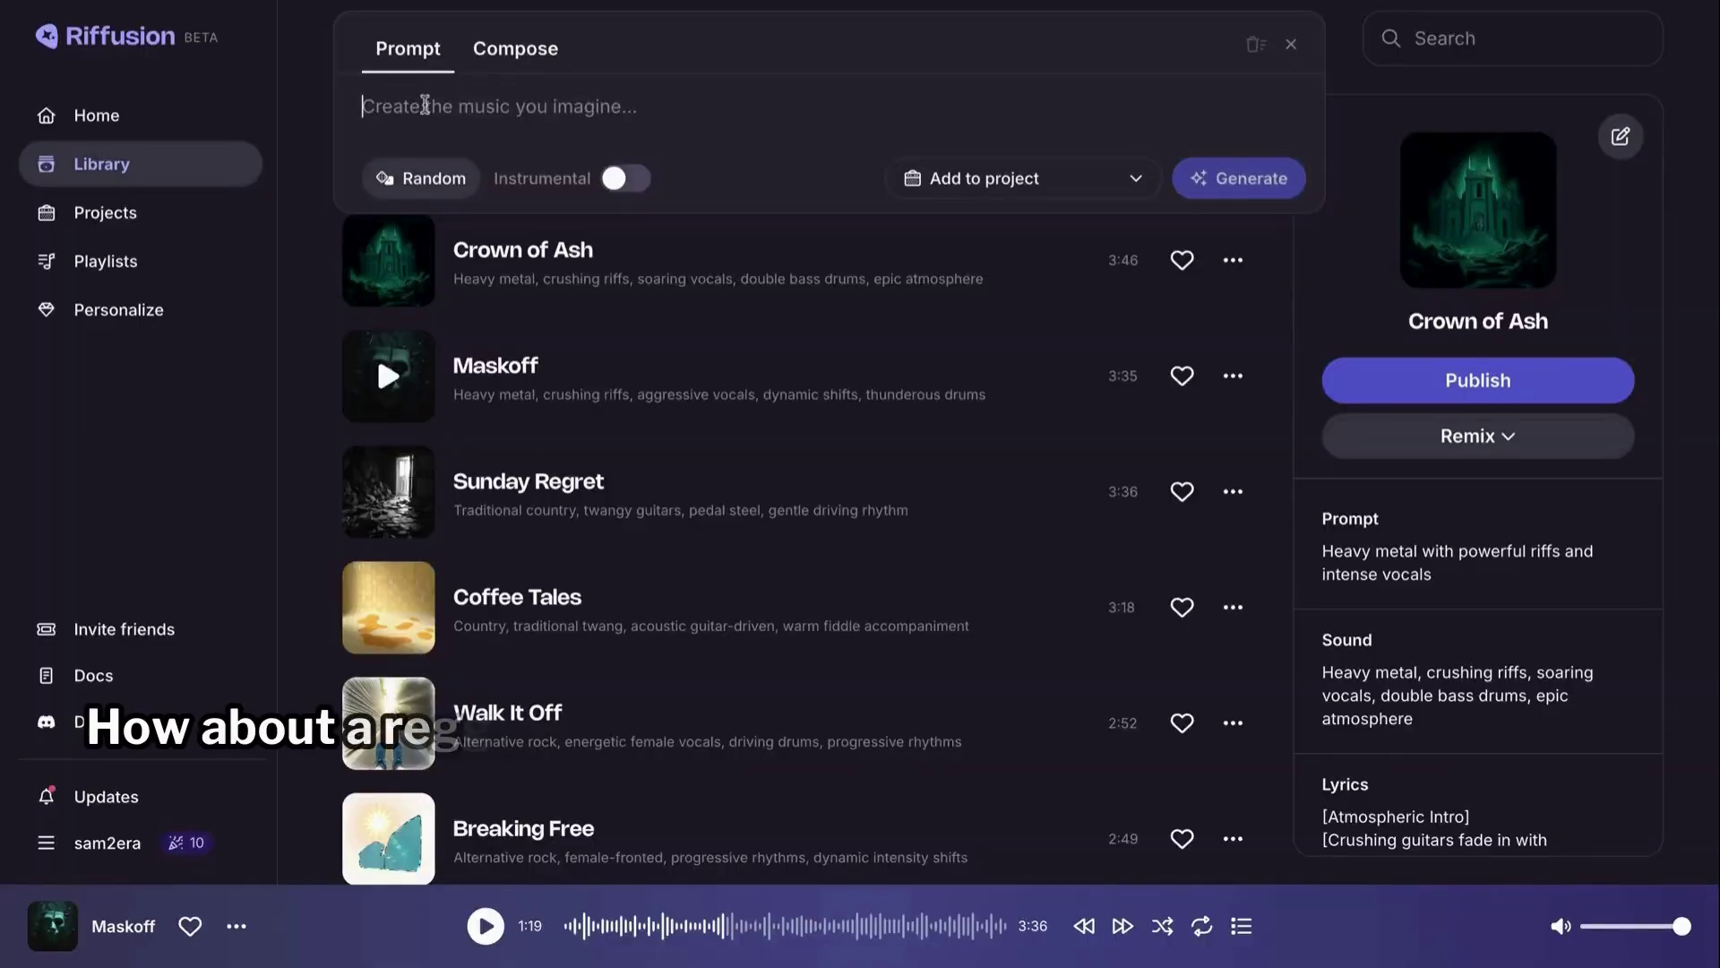
type("Reggae song with uplifting vibes")
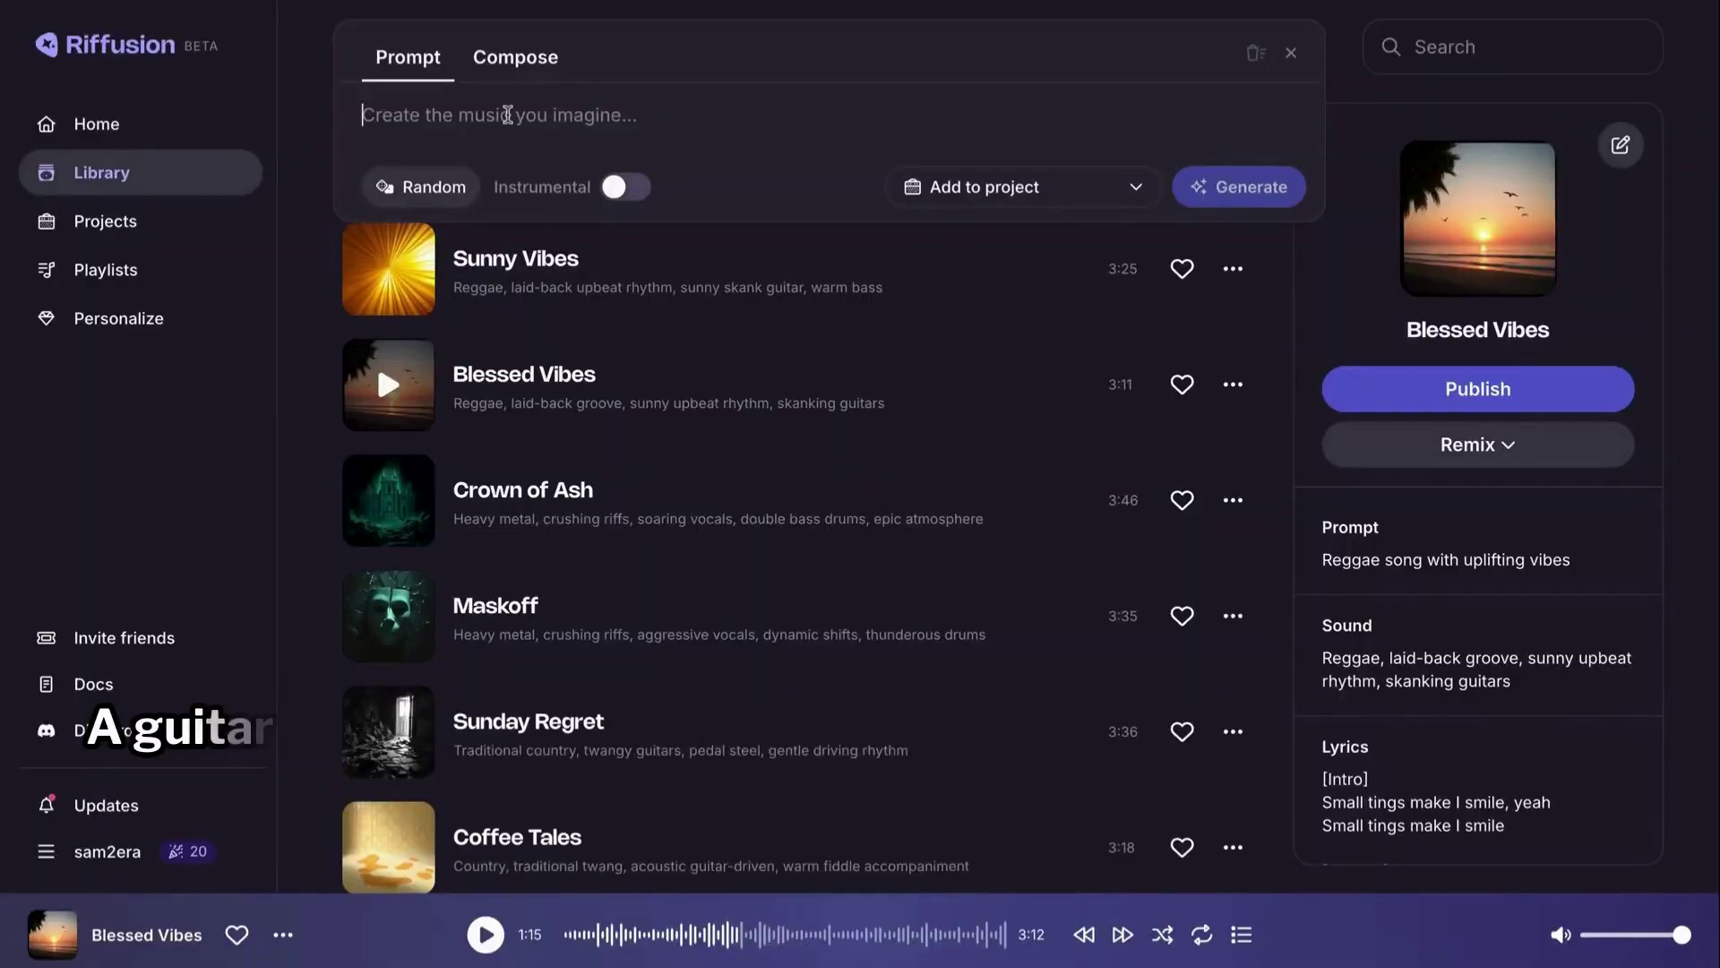
type("A guitar solo with soaring melodies")
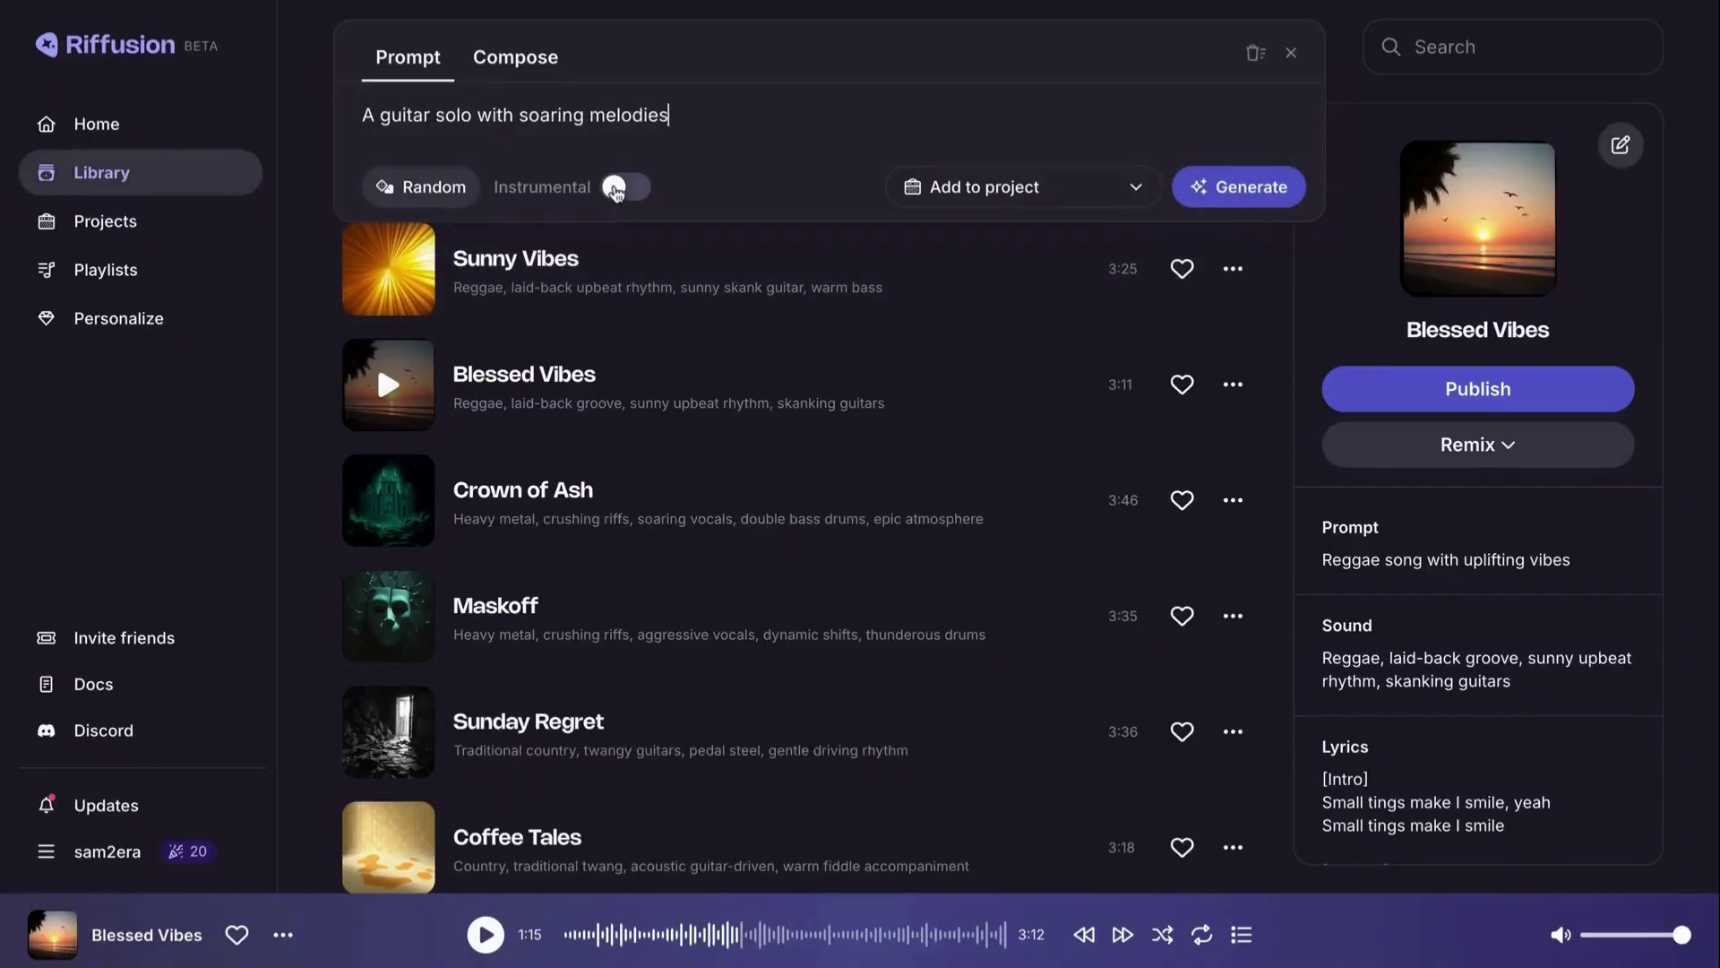
left_click(1205, 195)
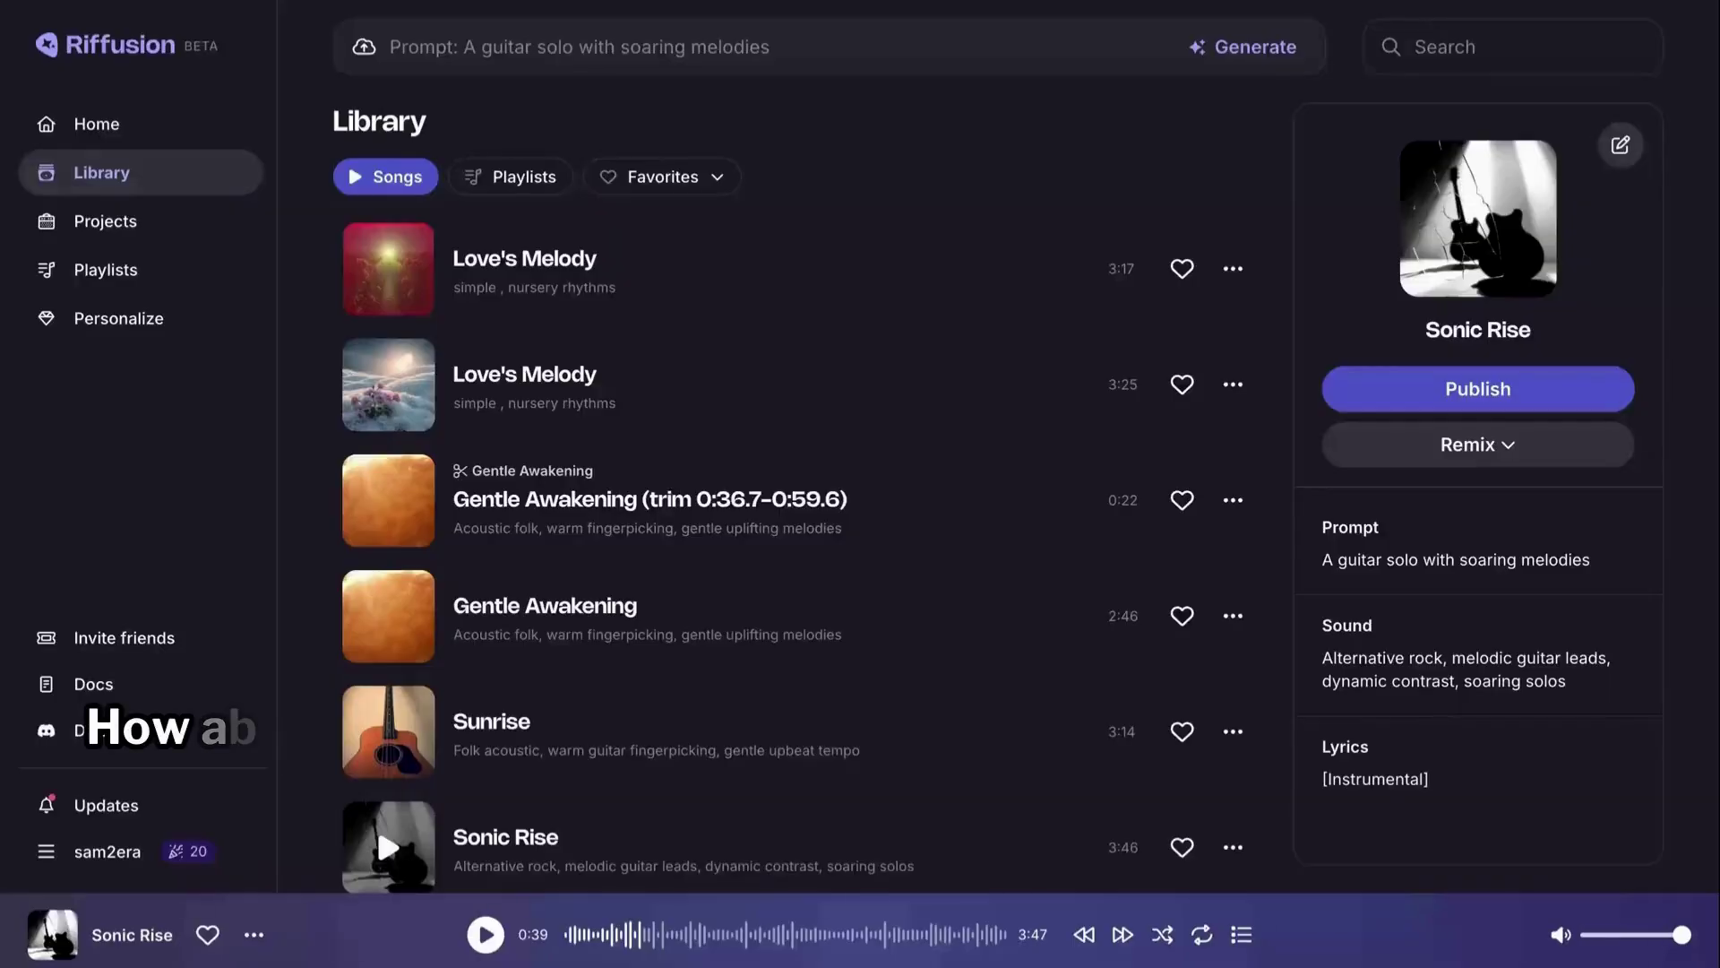
- Have Ghostwriter write romantic male–female duet lyrics, then generate the Pop, R&B/Soul duet
left_click(495, 38)
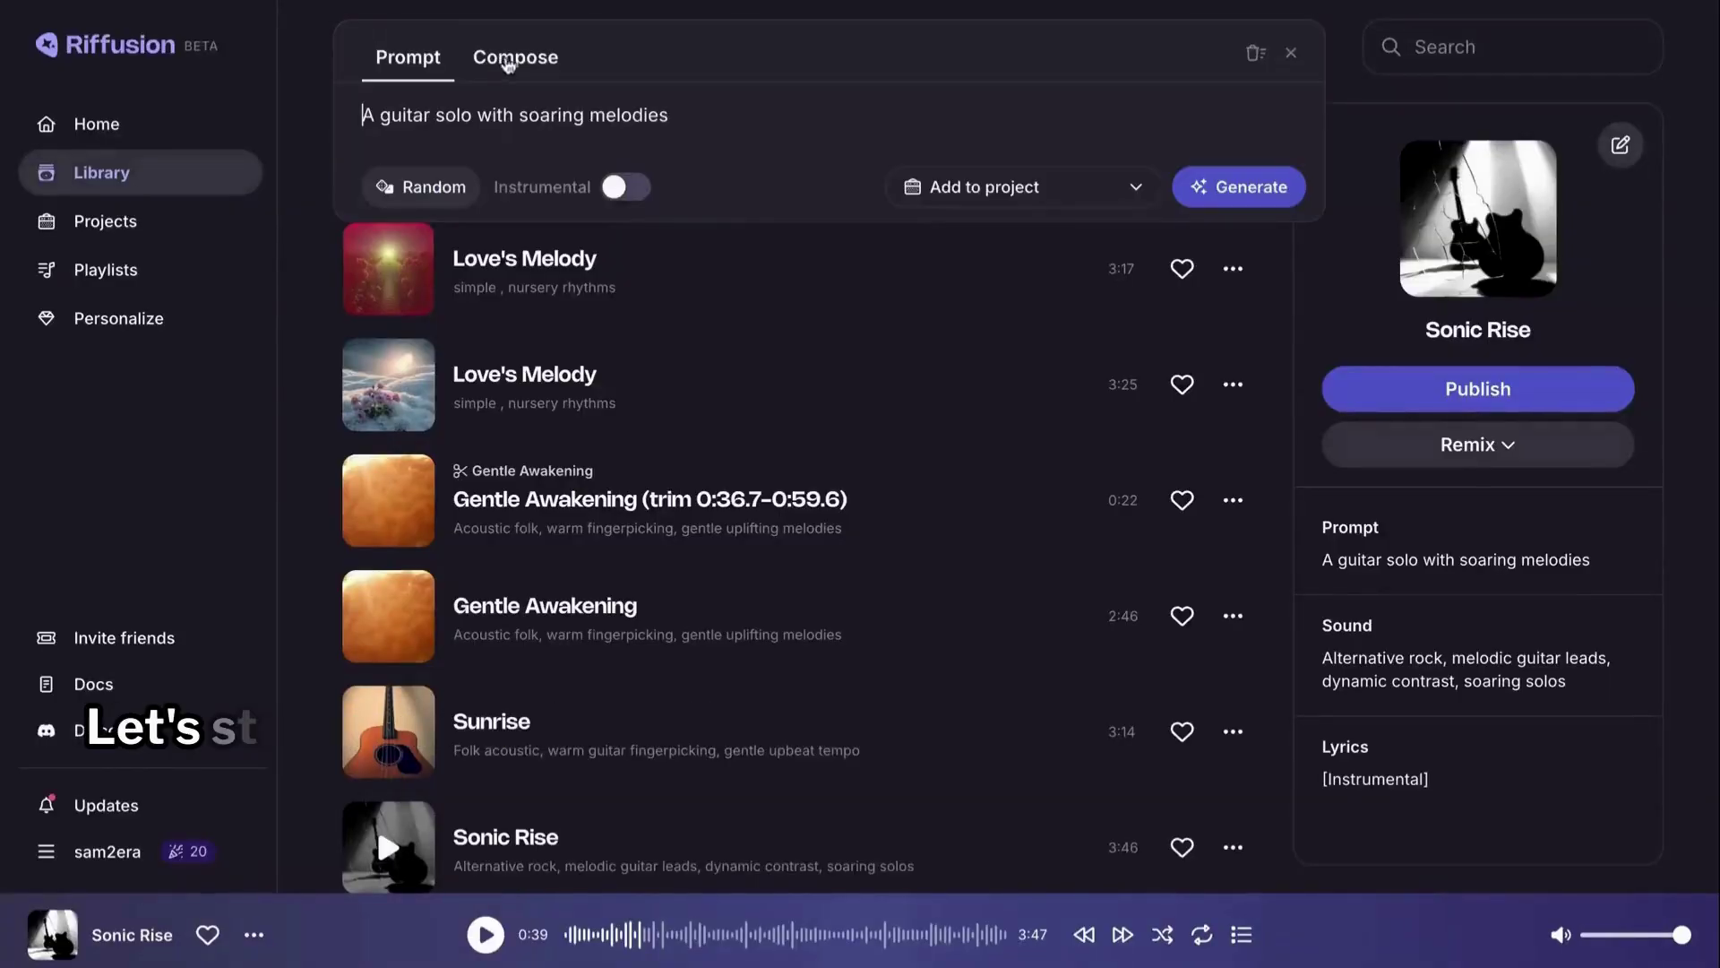
left_click(475, 55)
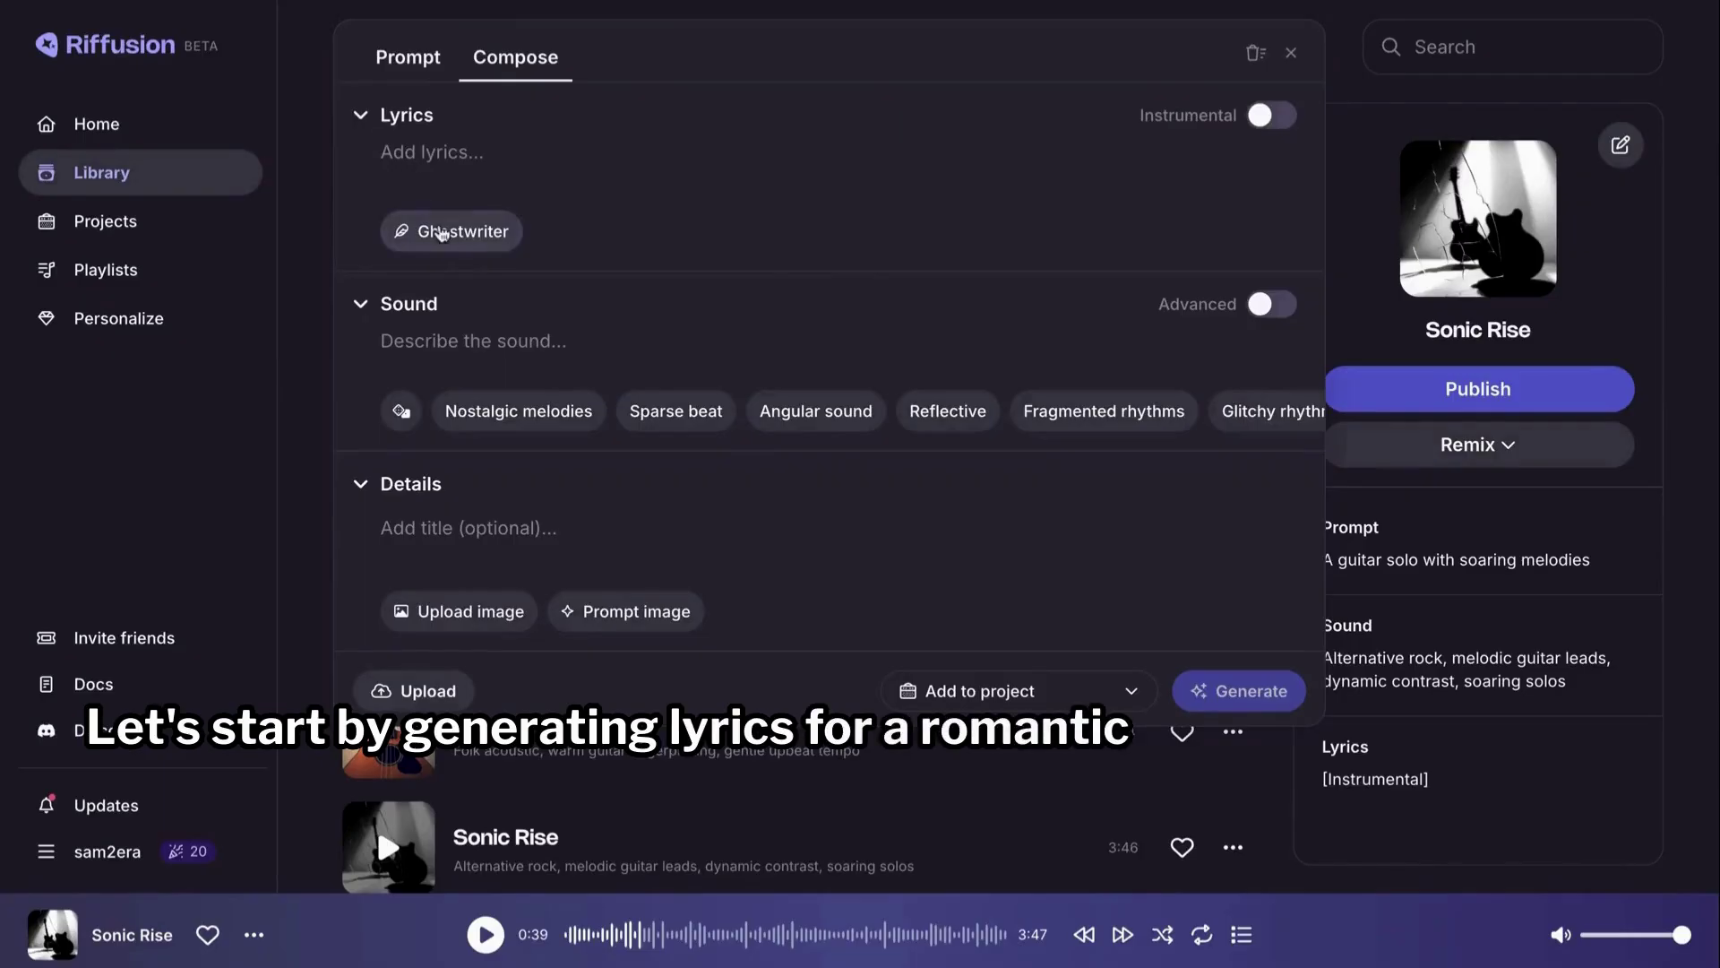
left_click(442, 233)
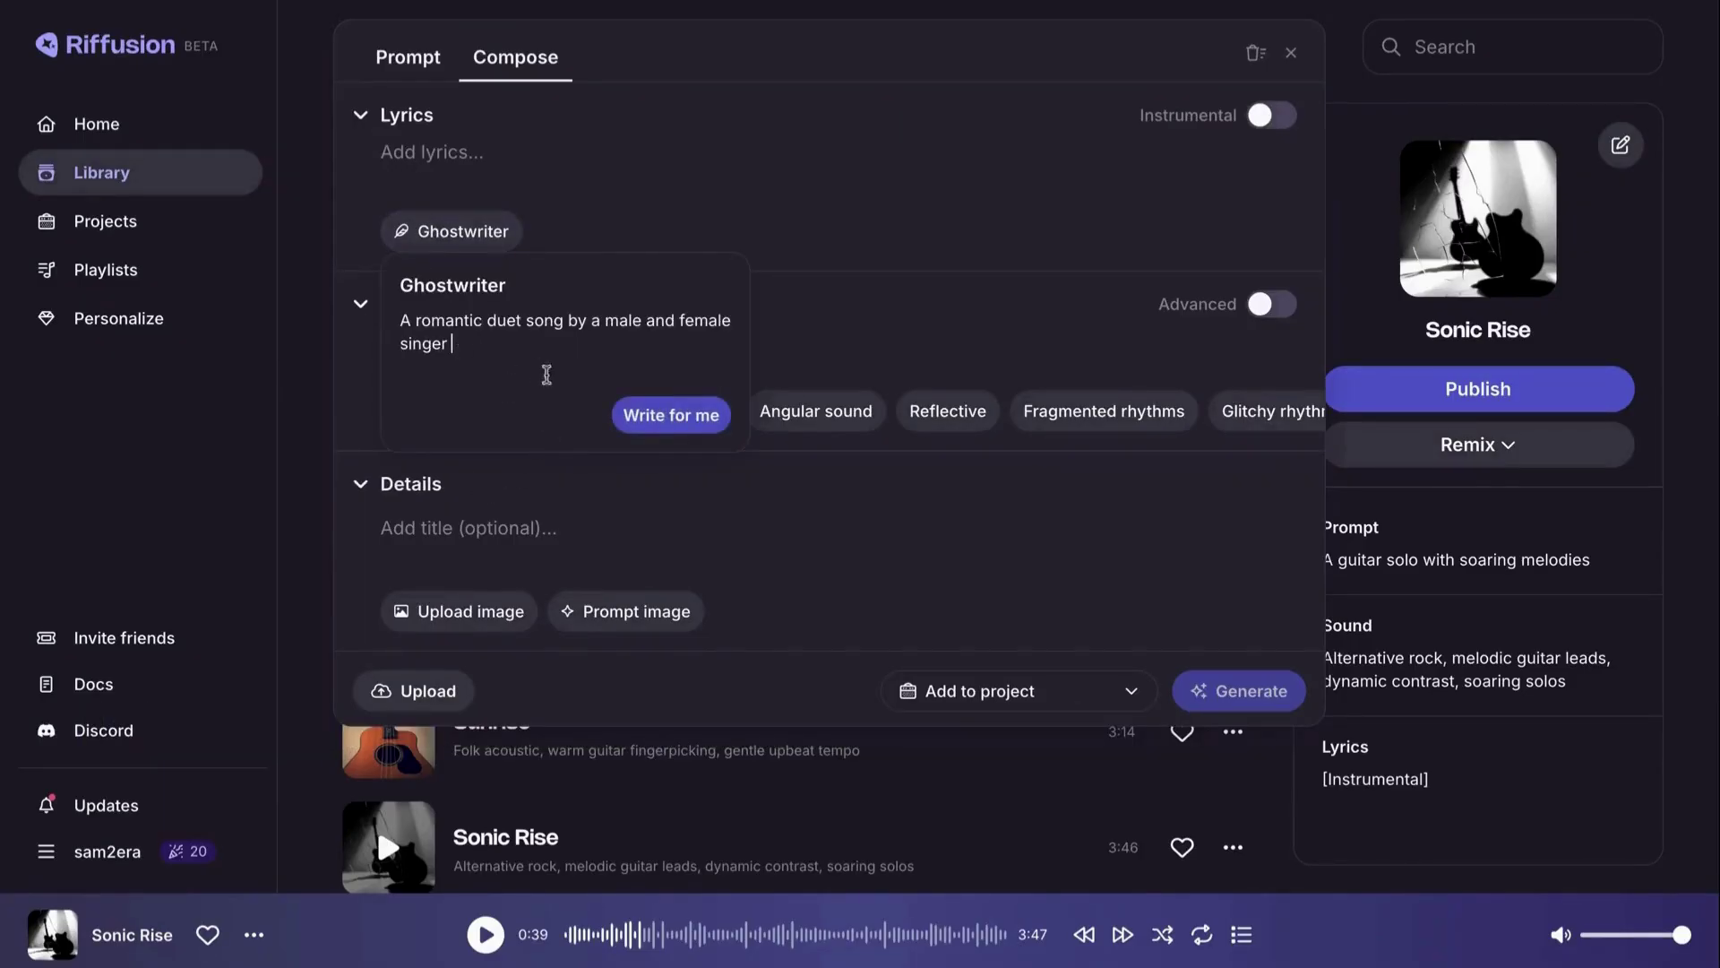
left_click(659, 418)
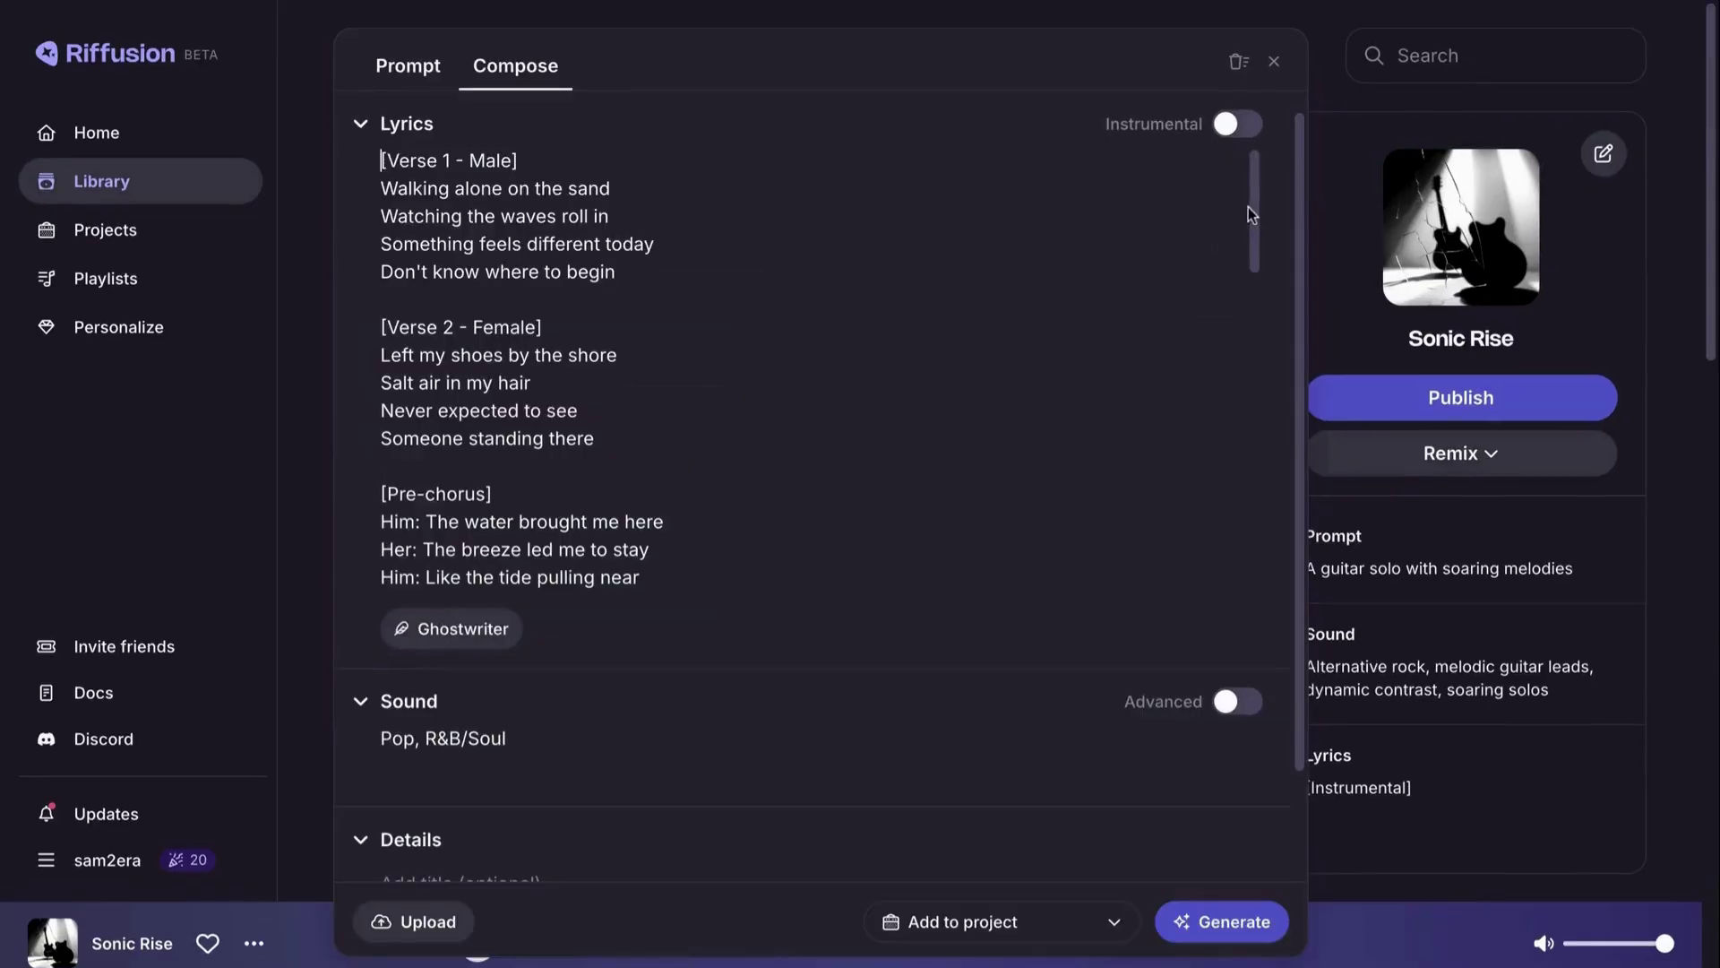
left_click_drag(1252, 213, 1265, 394)
left_click(1234, 923)
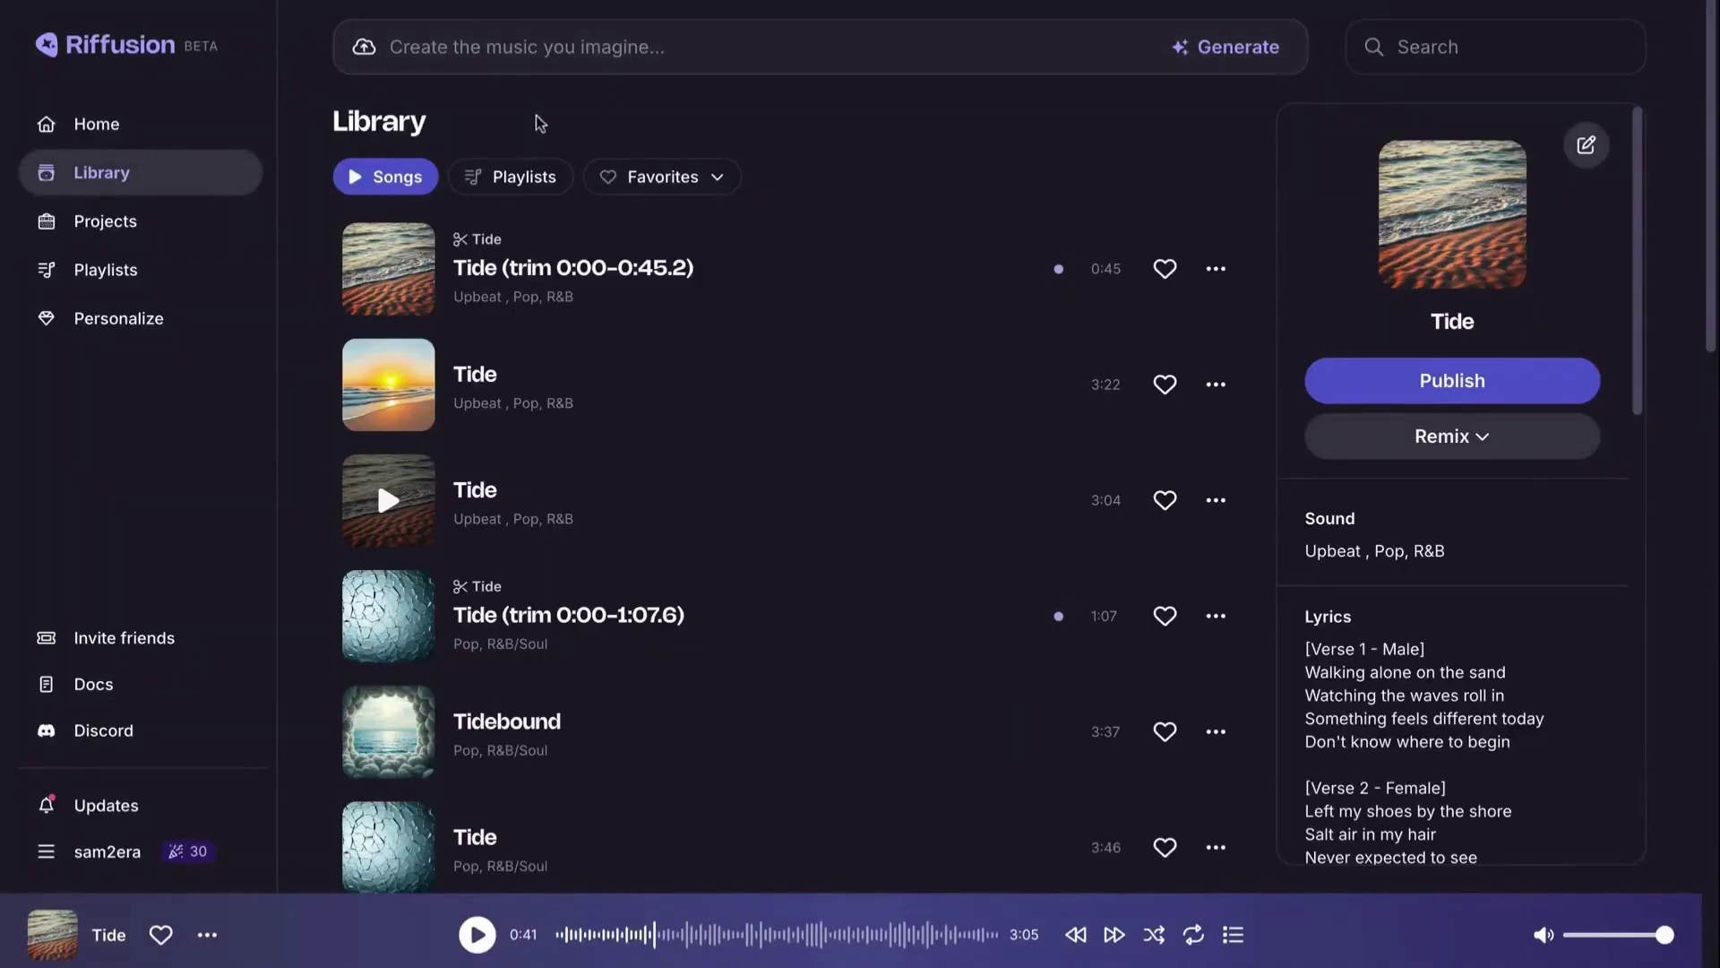
- Blend Dance and hiphop advanced sound prompts, hiphop strength about 74%, and generate the song
left_click(564, 41)
left_click(537, 58)
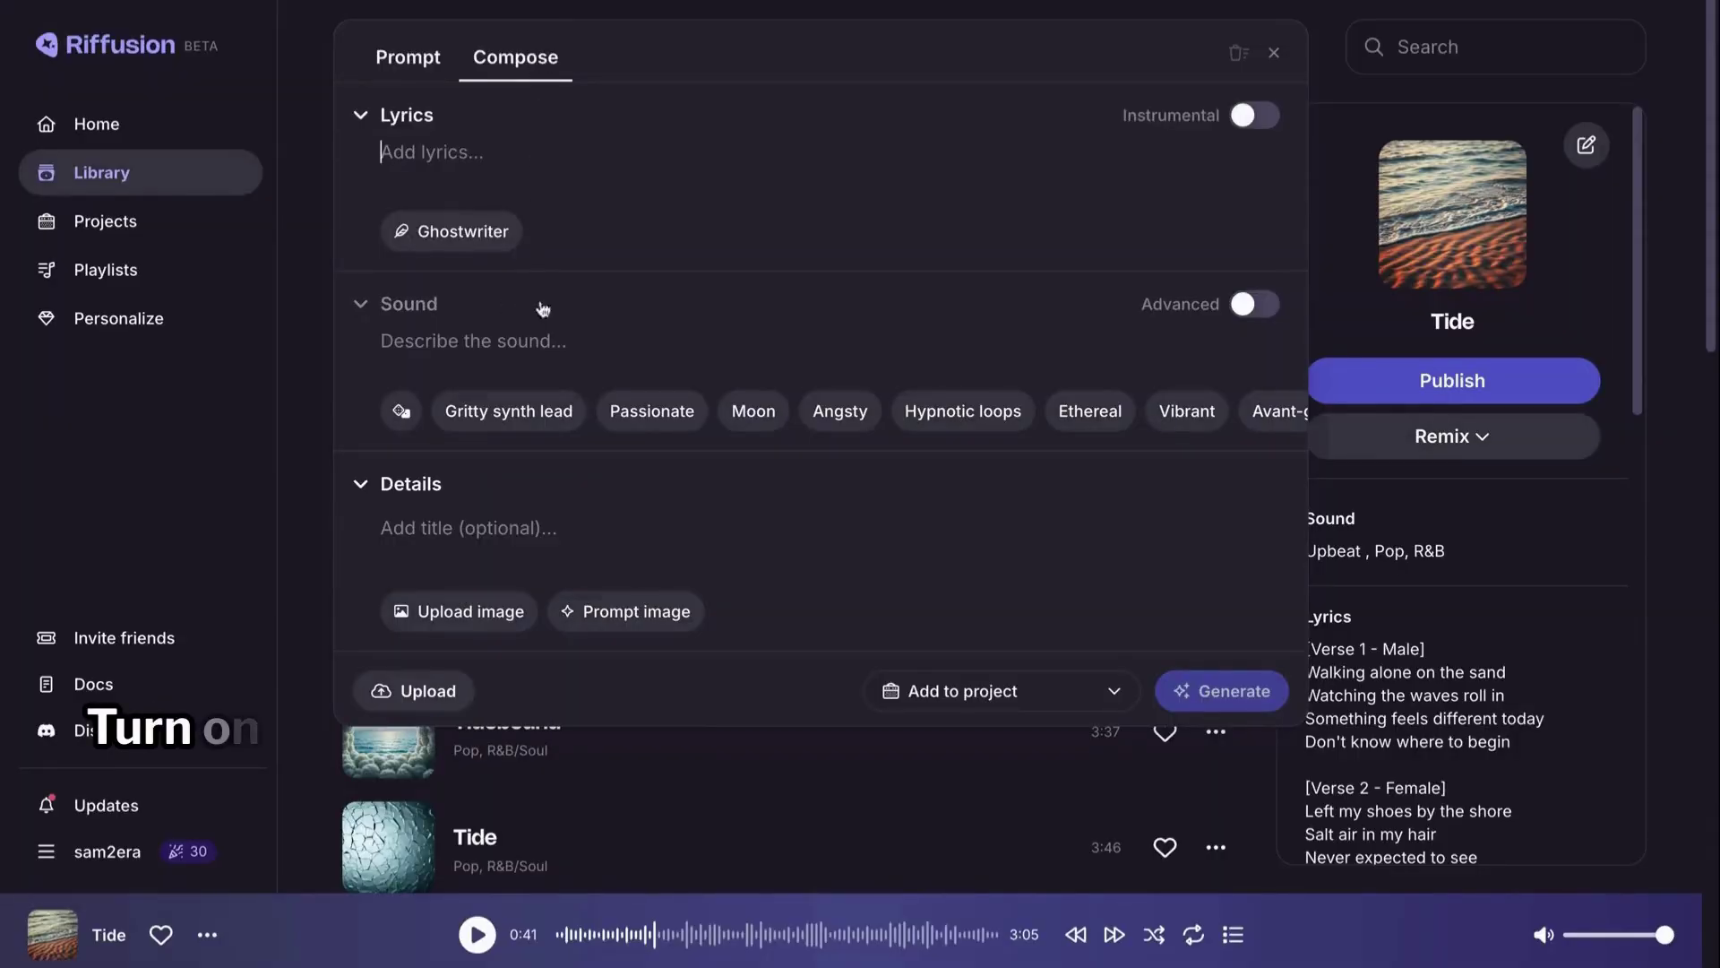
left_click(1236, 307)
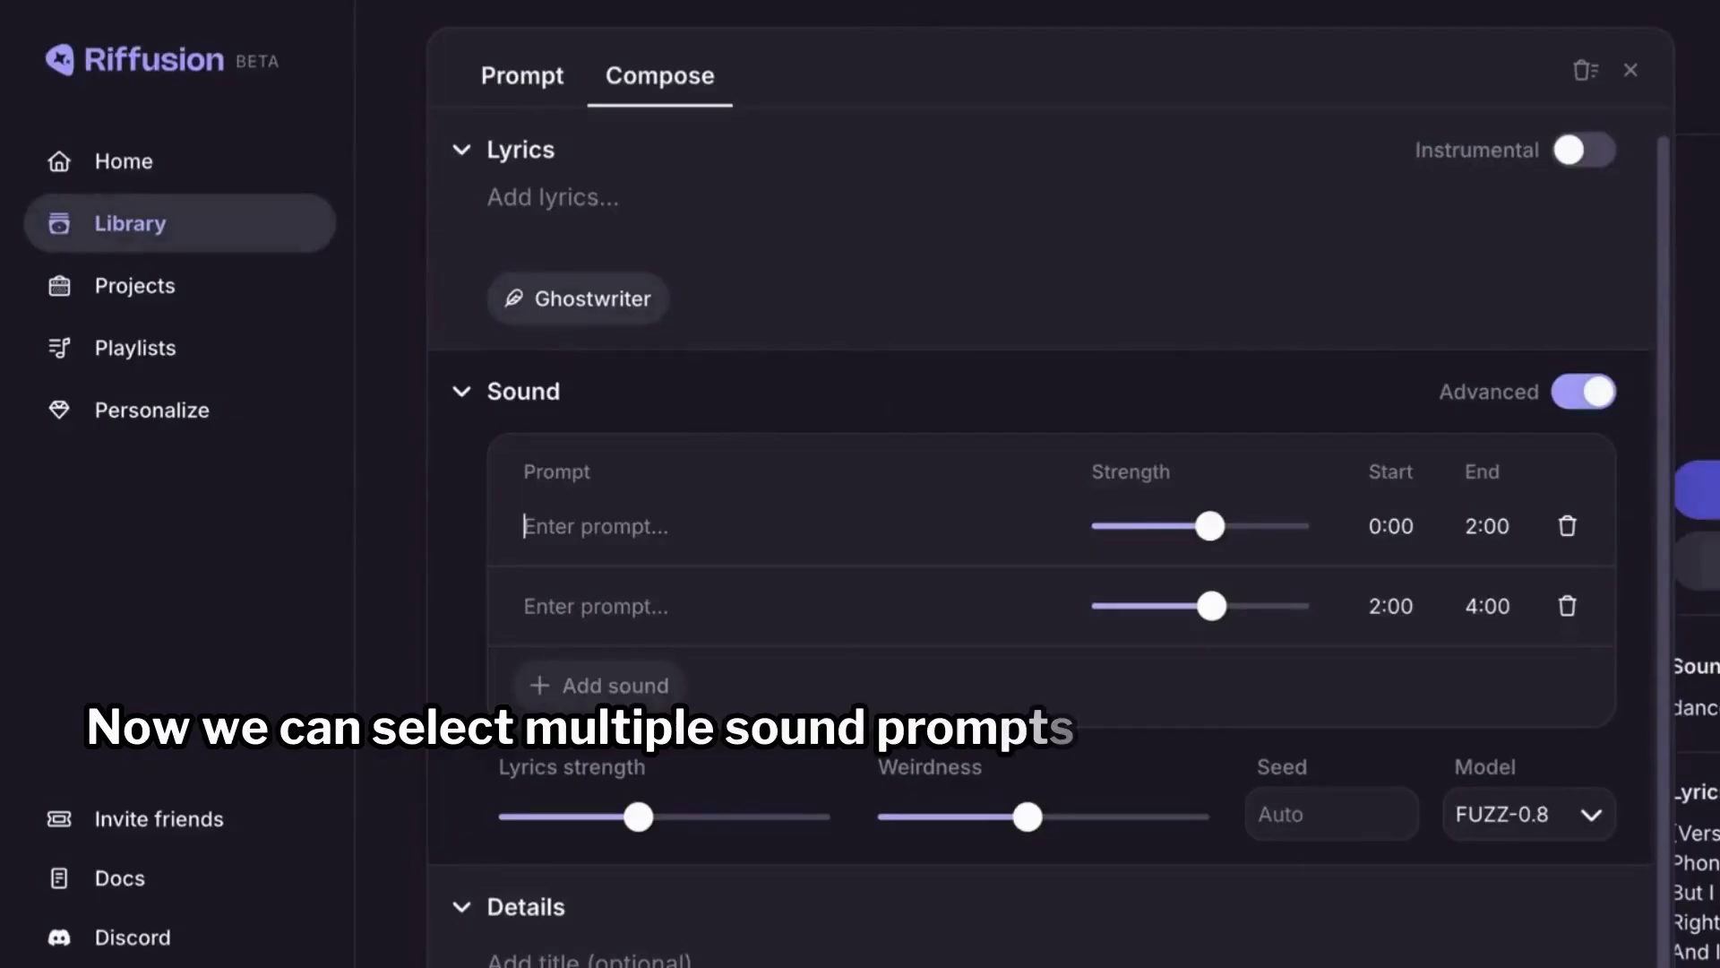
type("ance")
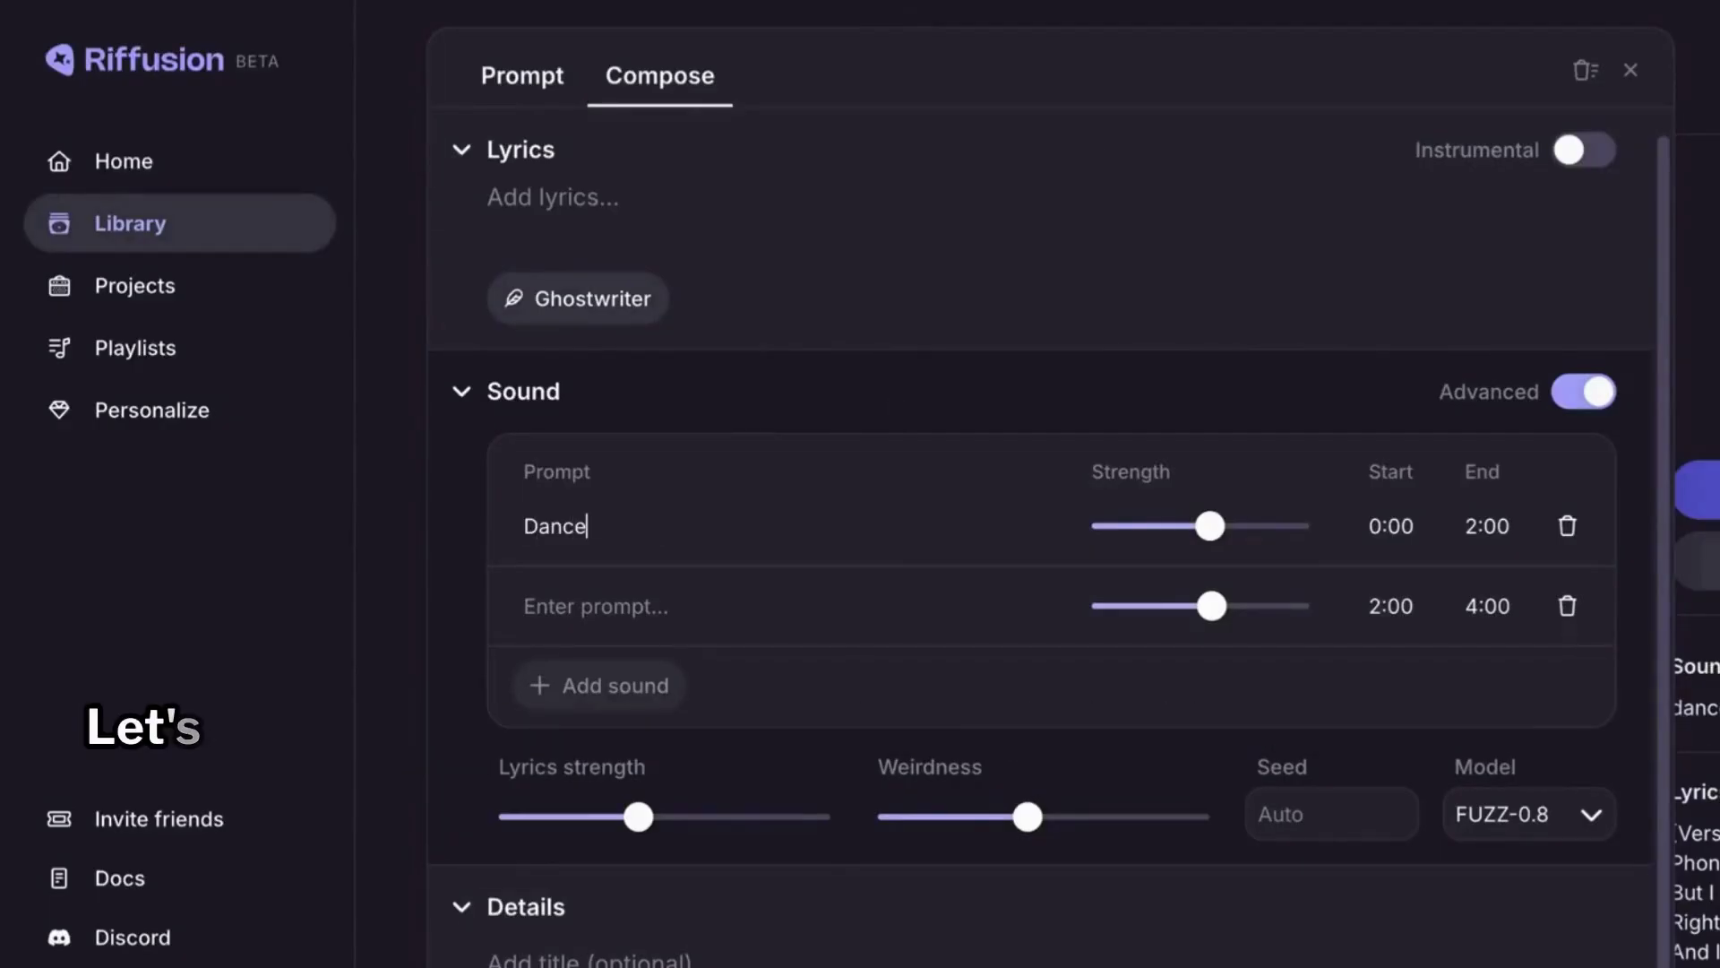
left_click(621, 614)
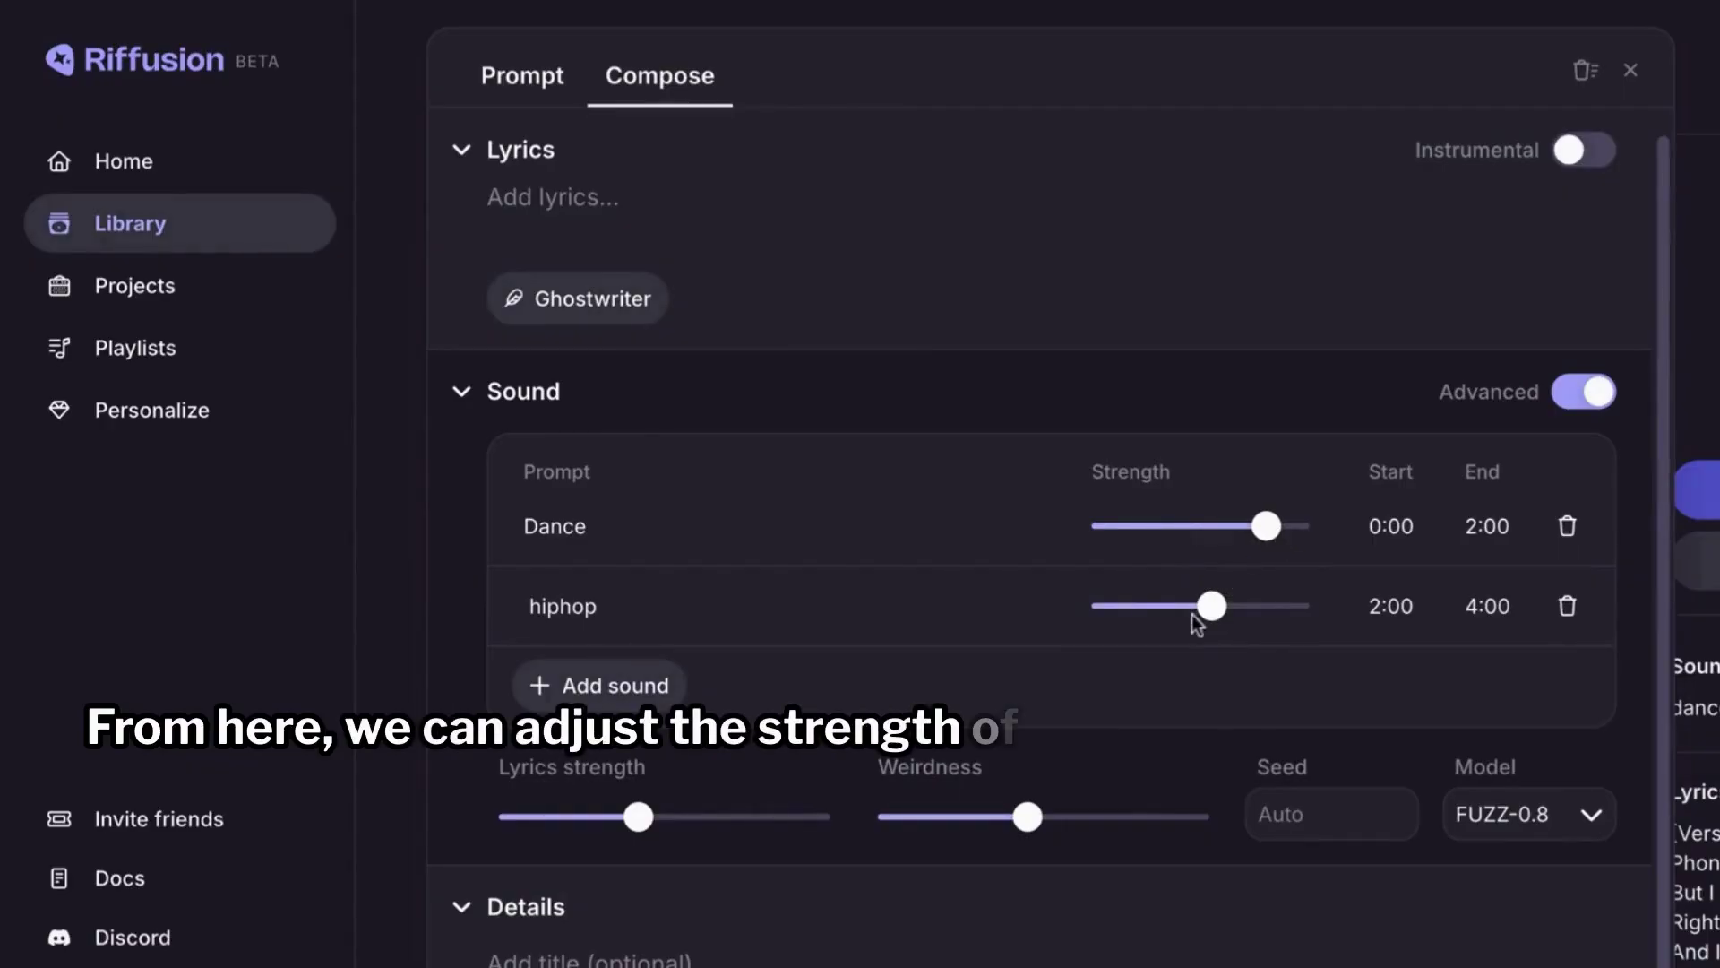
left_click_drag(1212, 615, 1258, 623)
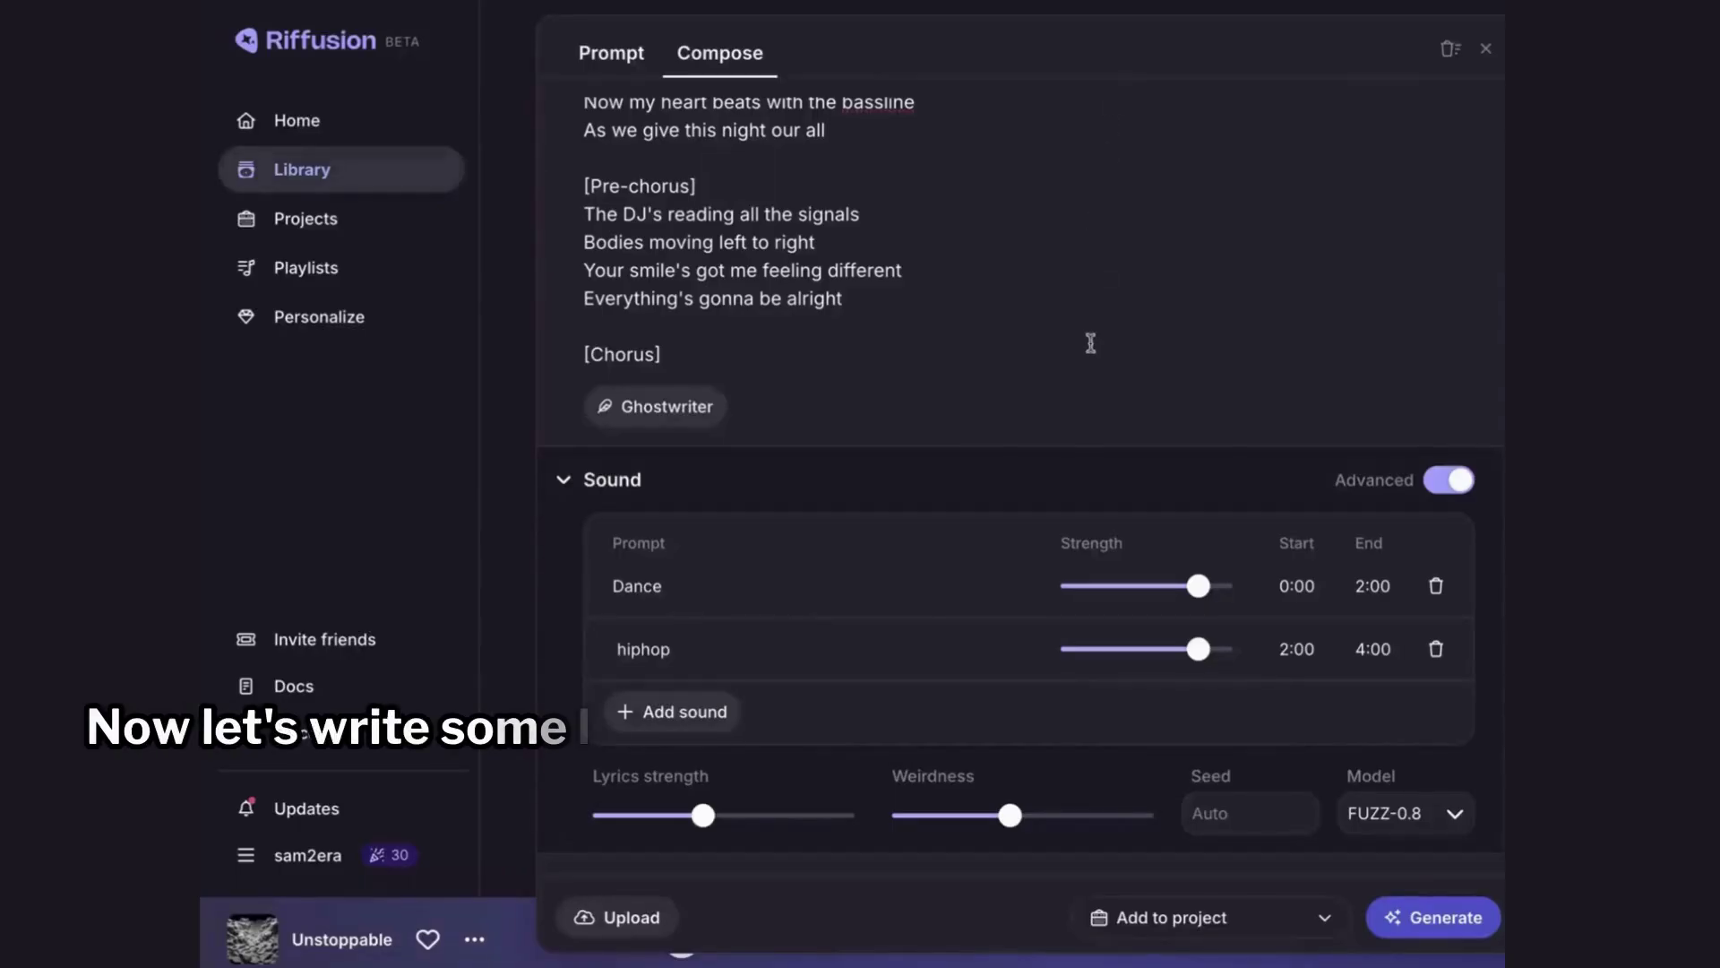
left_click(1432, 917)
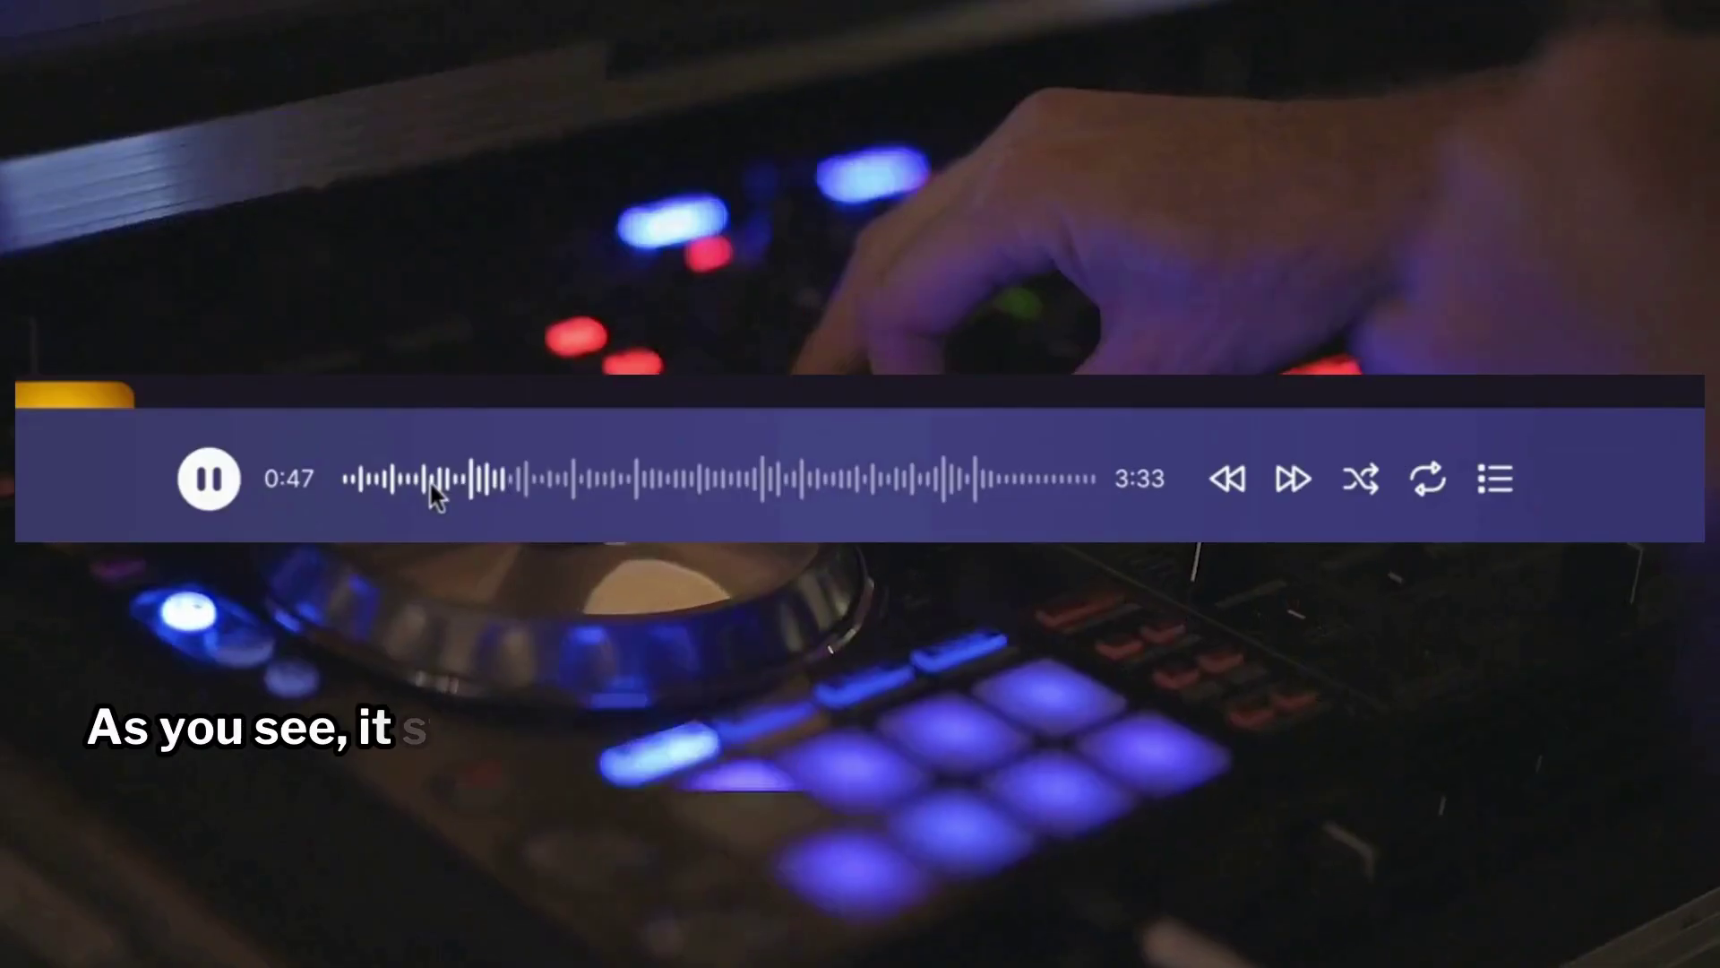
left_click(429, 484)
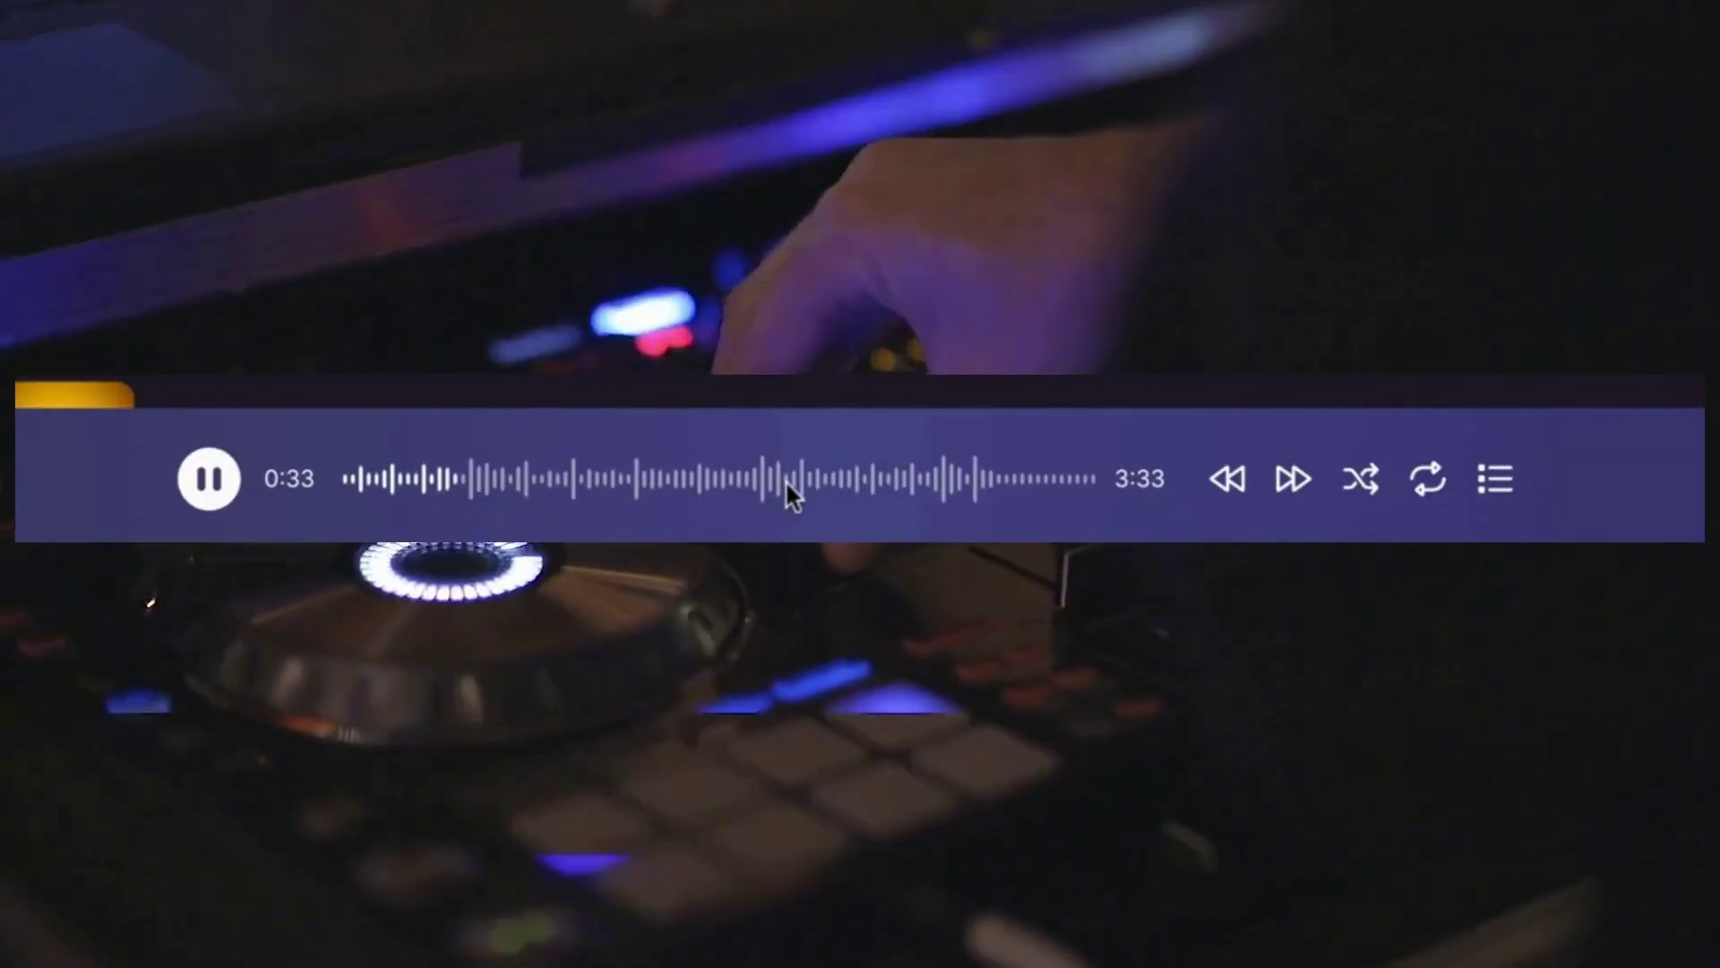
- Jump the dance-hiphop track to about 2:05 and pause it
left_click(785, 480)
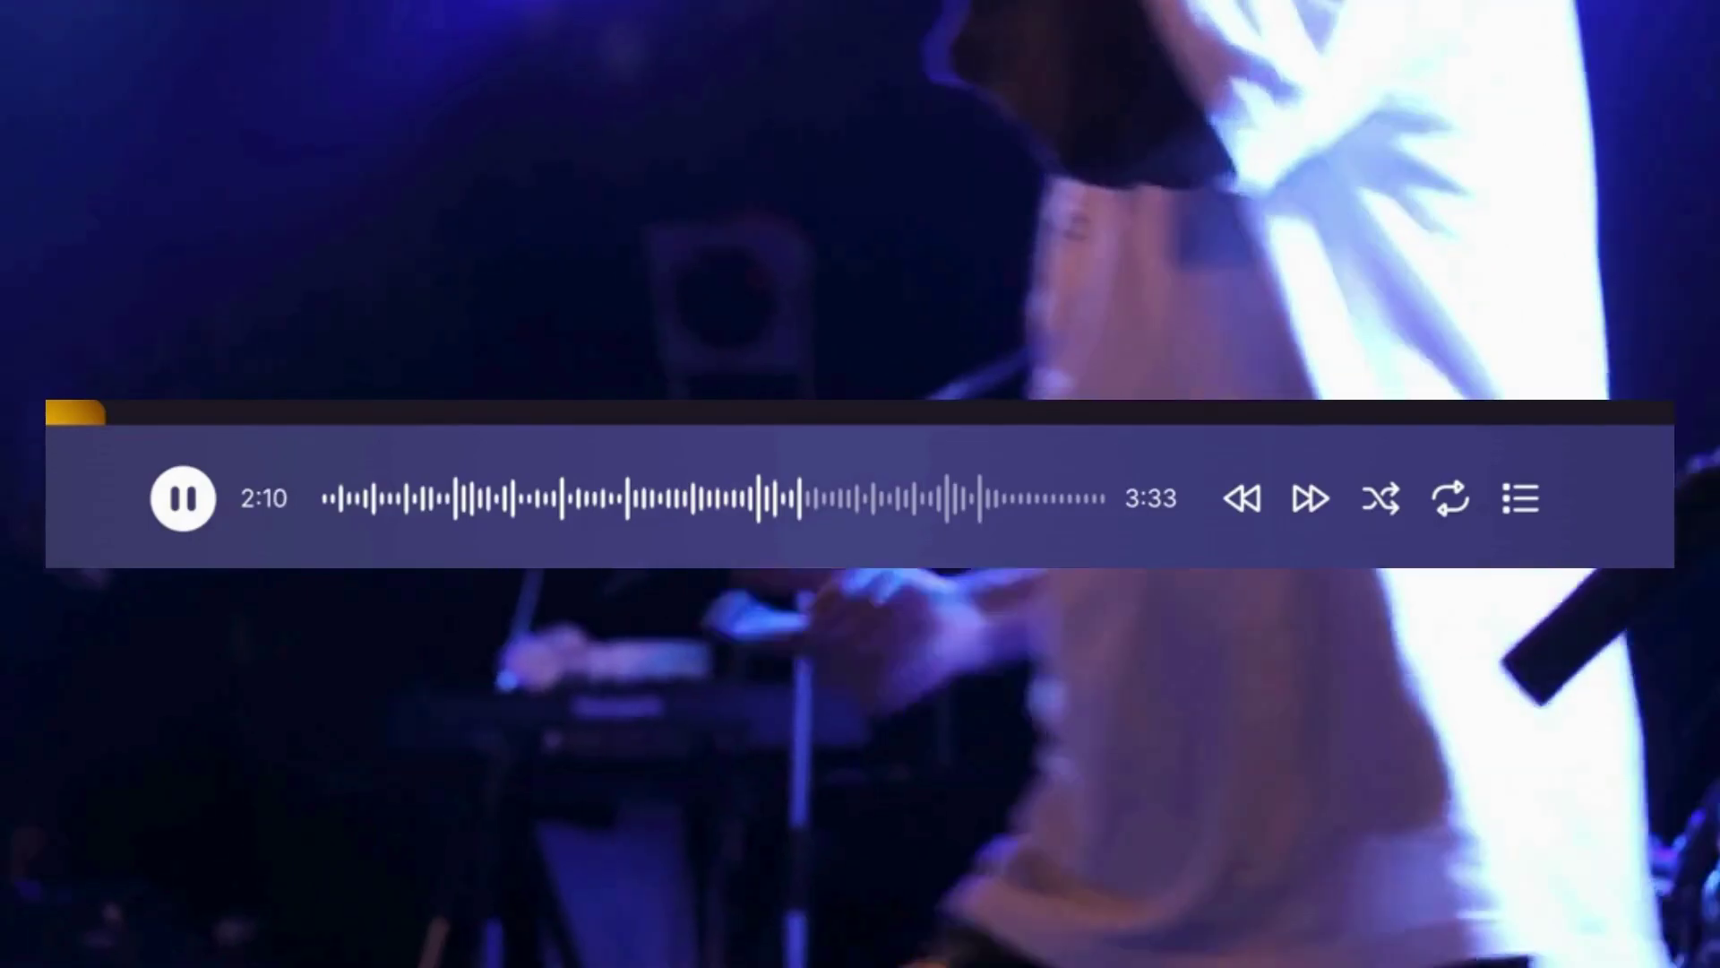
left_click(179, 502)
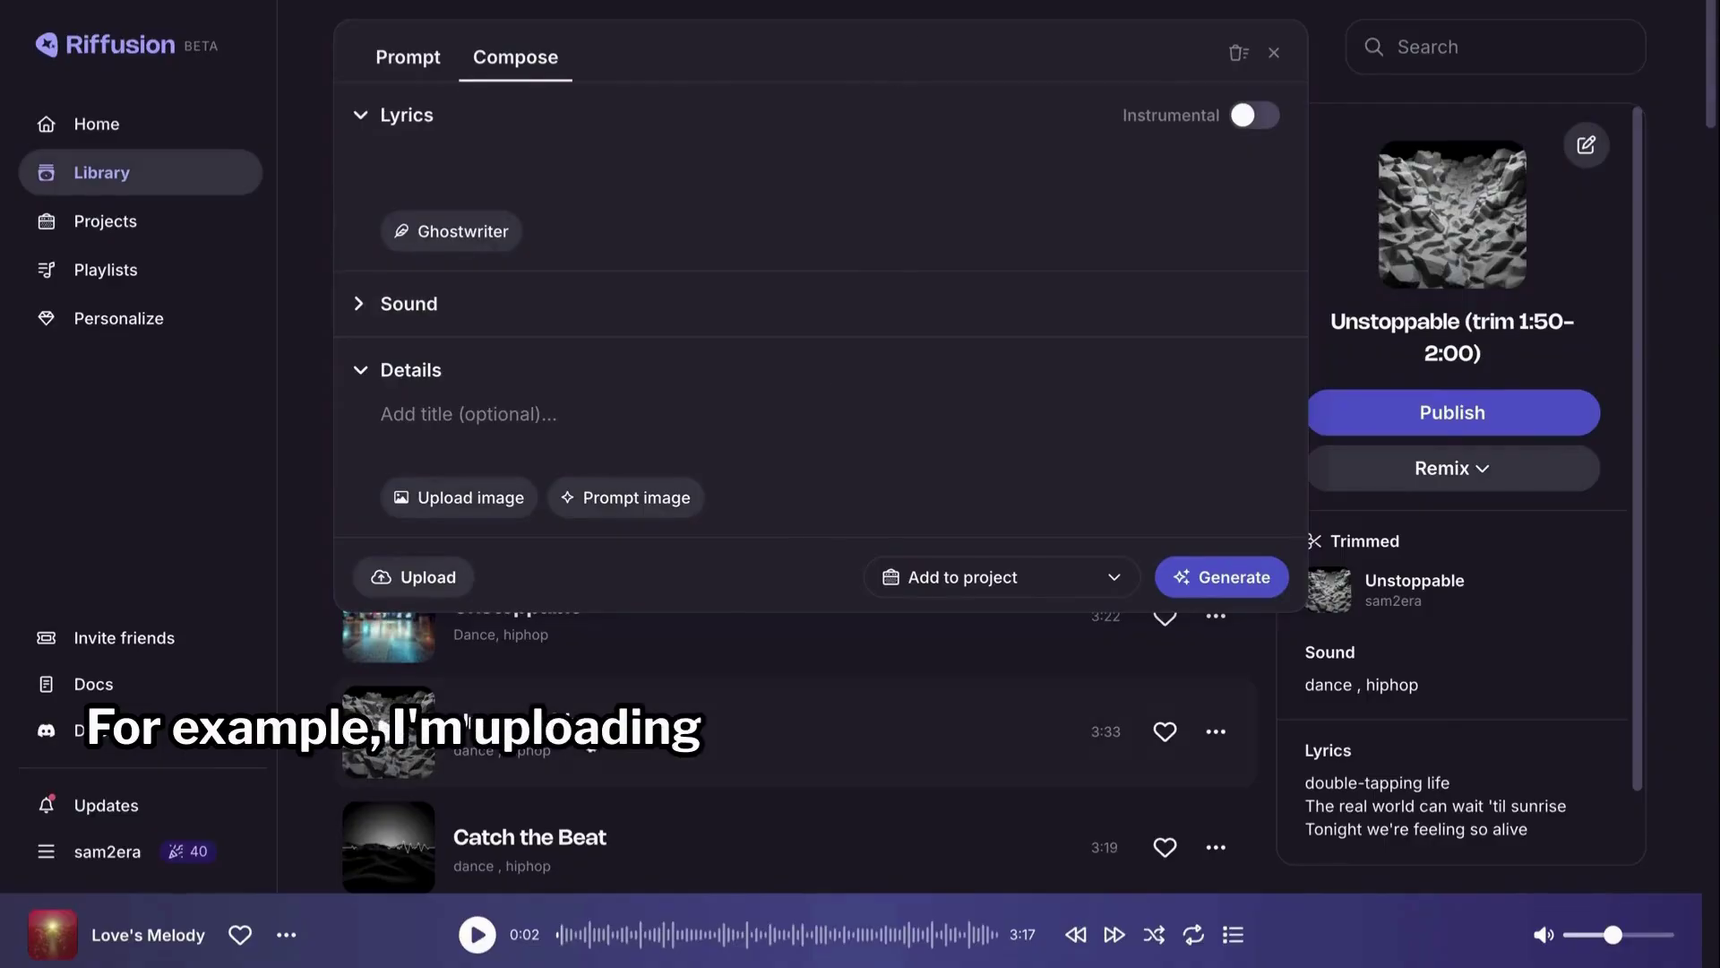
- Upload the Gentle Awakening clip and set Remix to Extend from 0:10
left_click(429, 577)
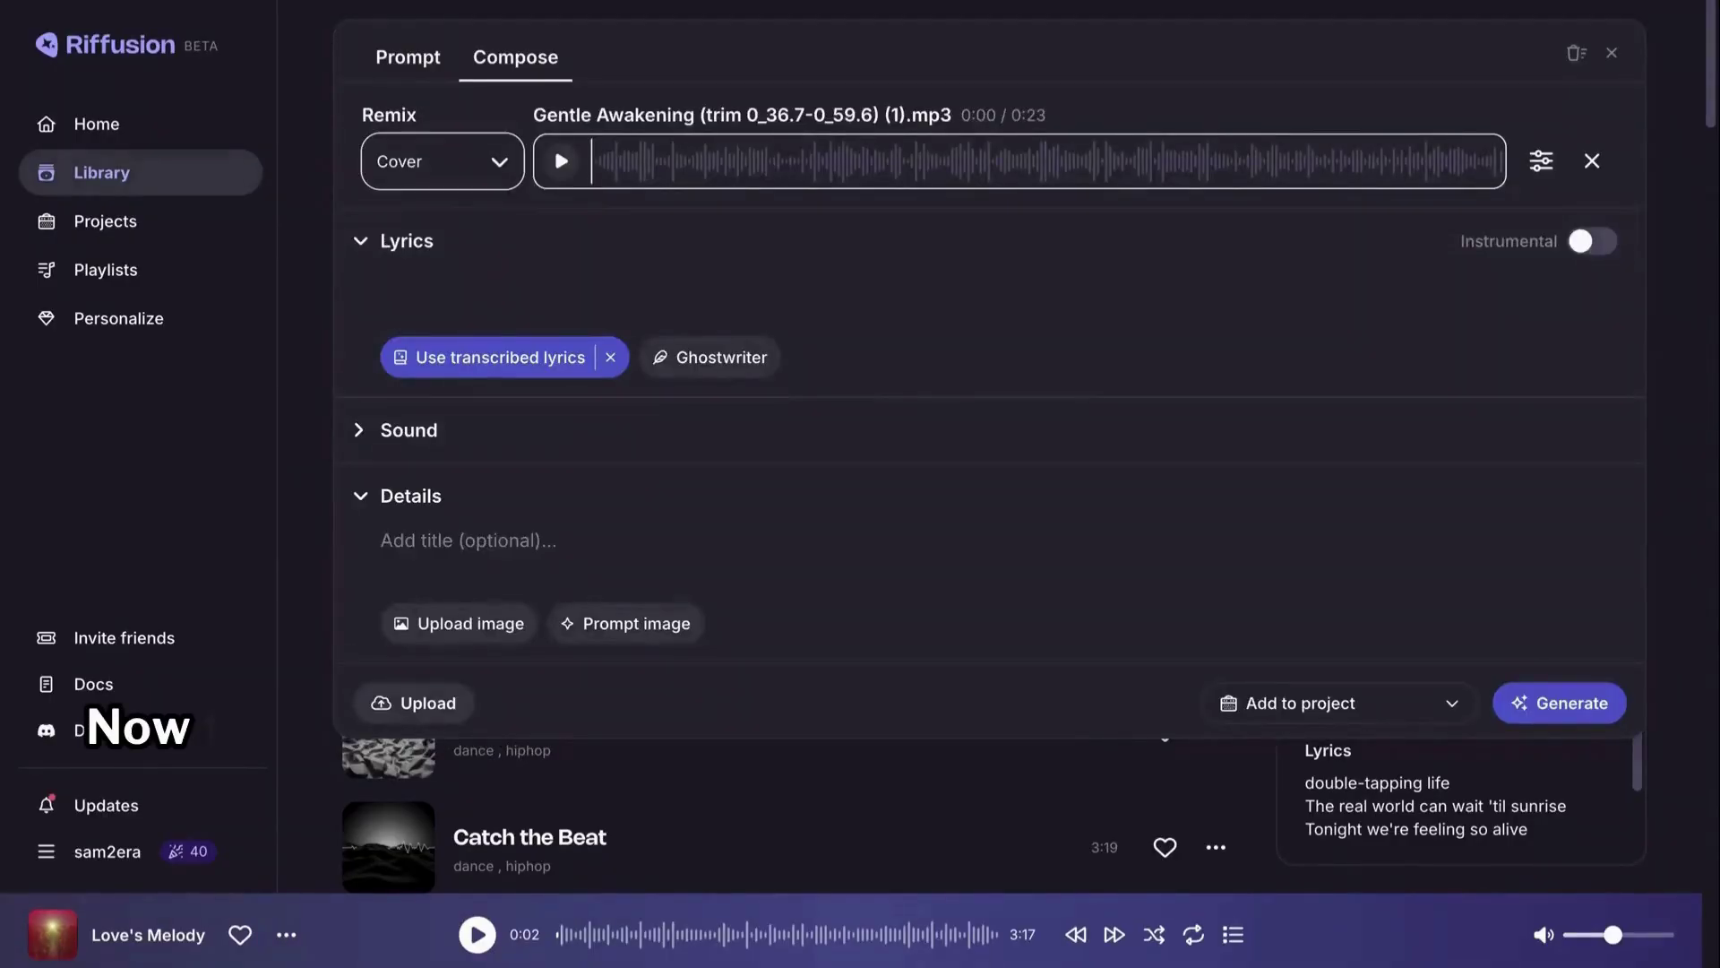
left_click(498, 170)
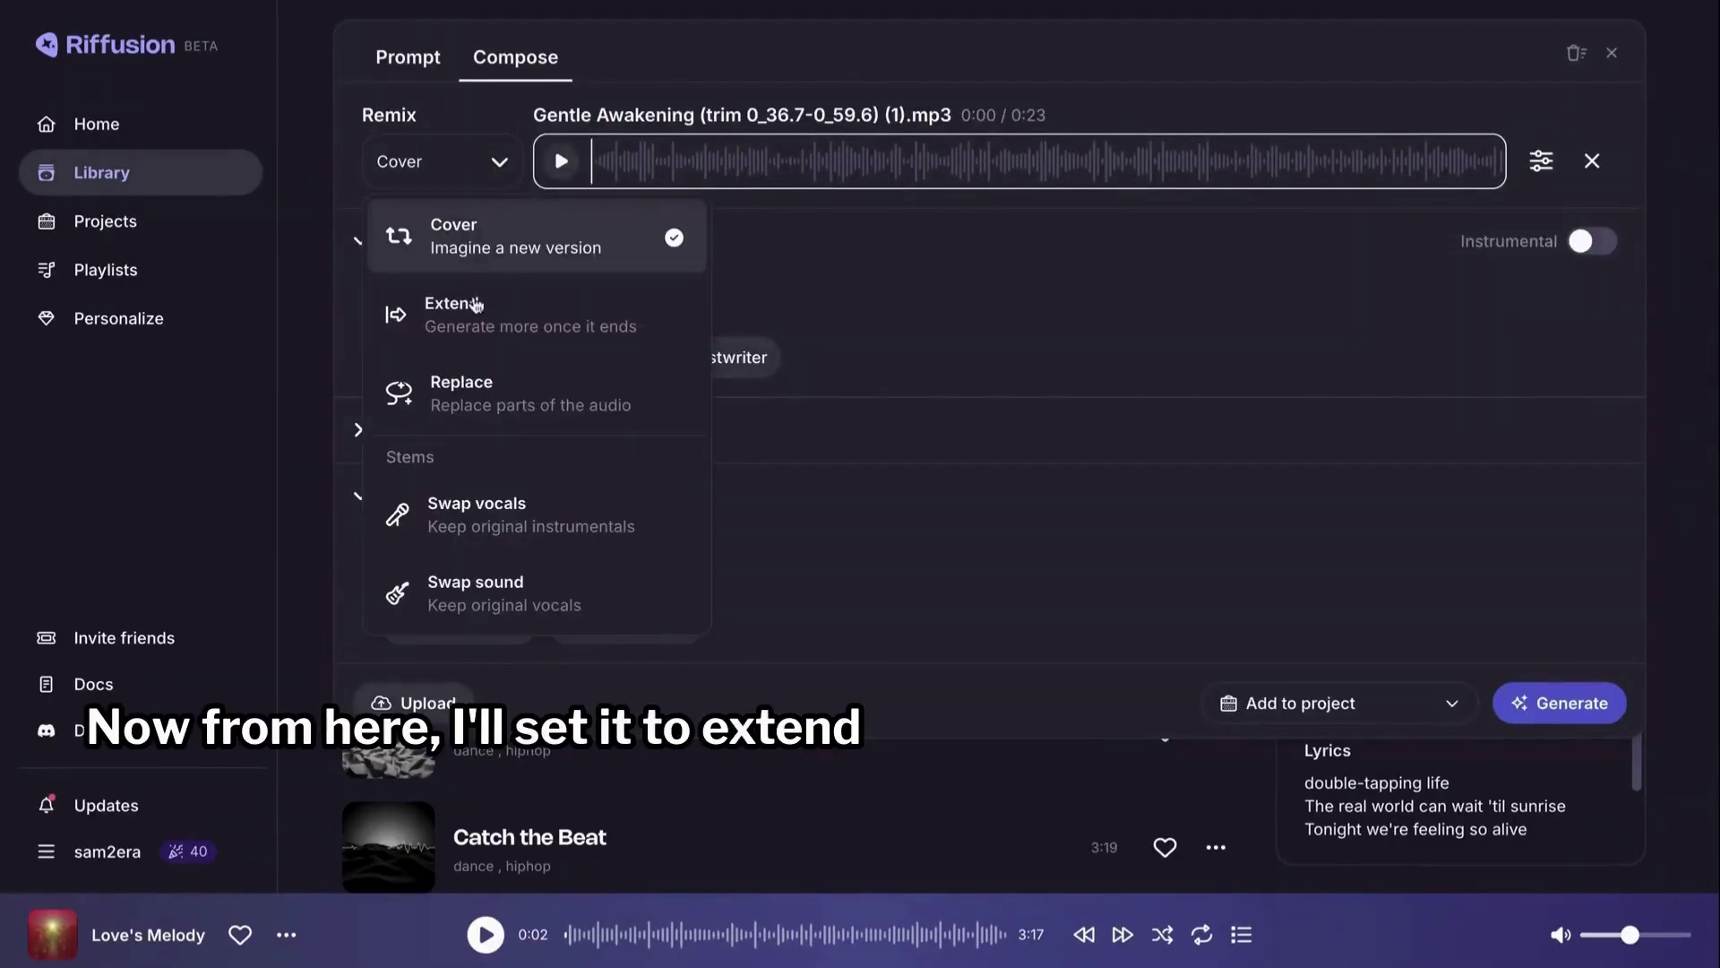
left_click(476, 304)
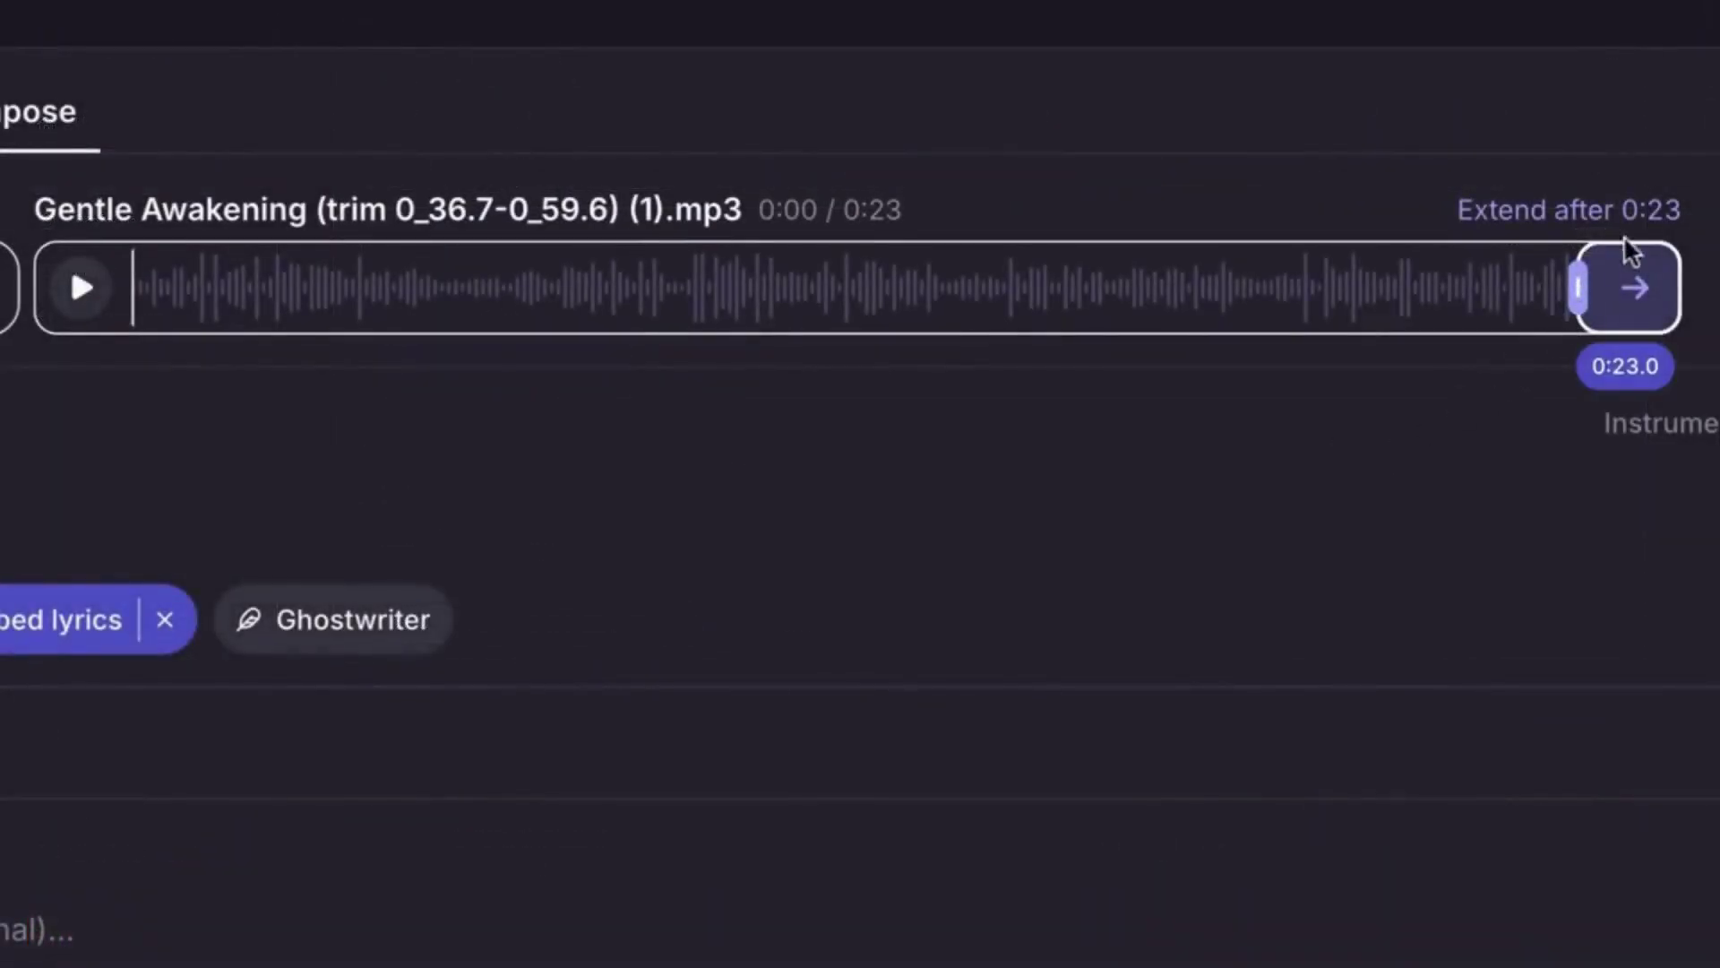
left_click_drag(1574, 297, 785, 338)
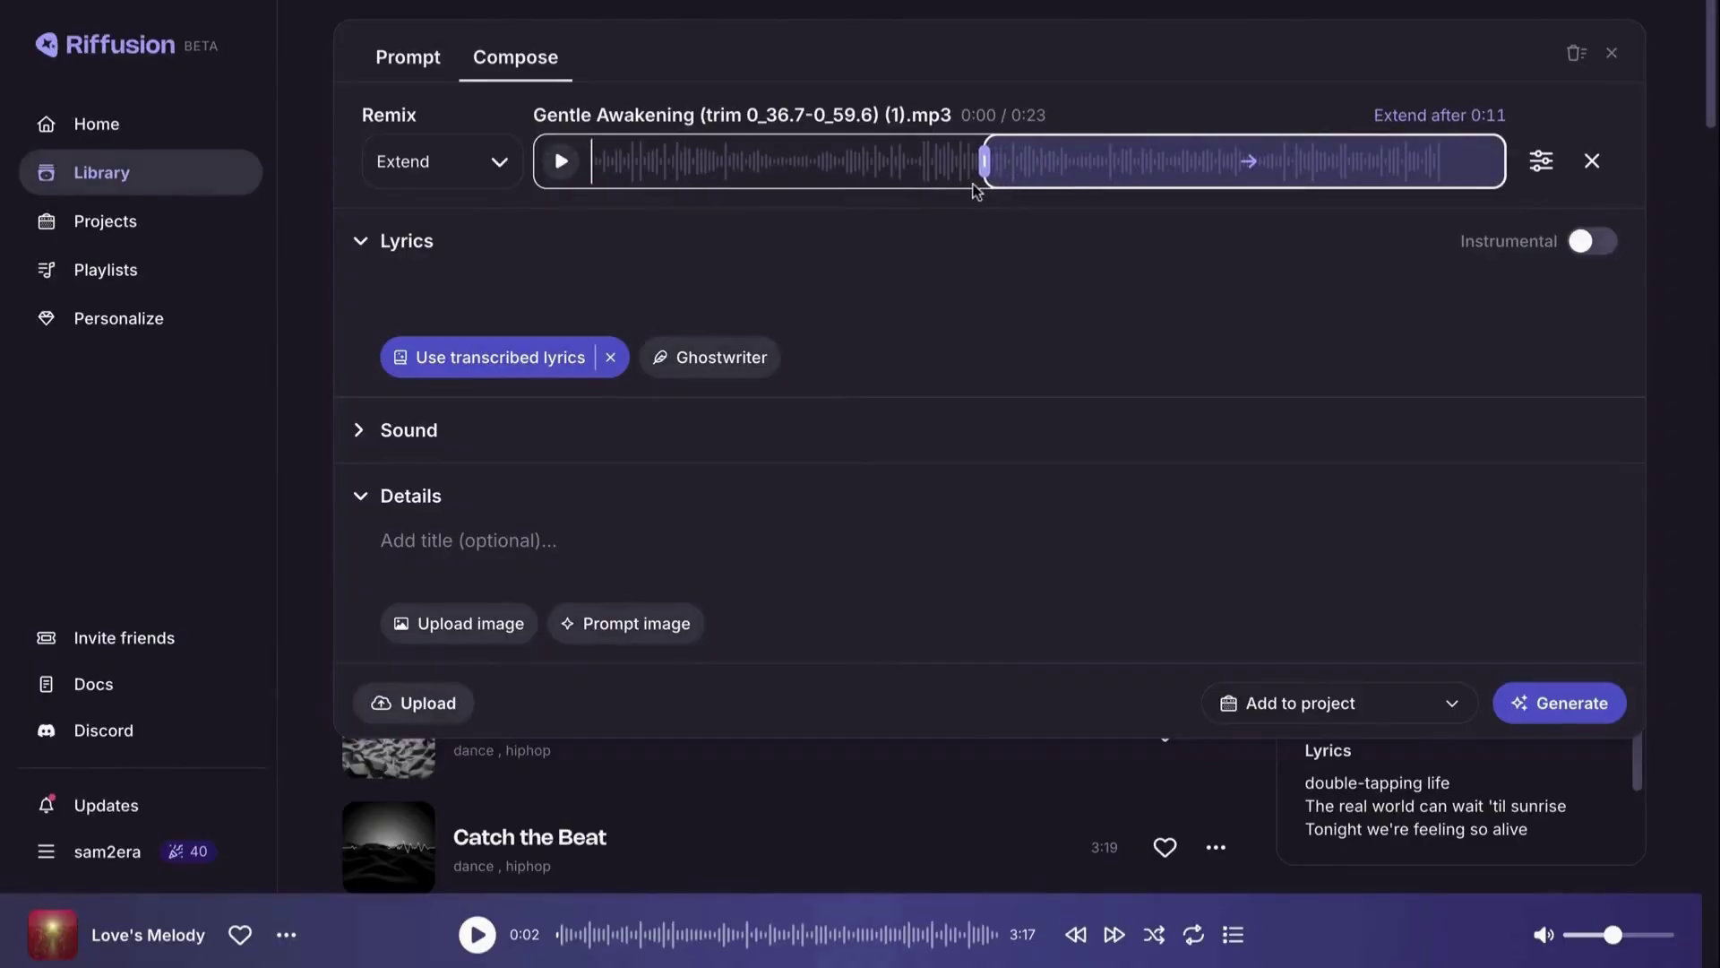
left_click_drag(977, 191, 958, 194)
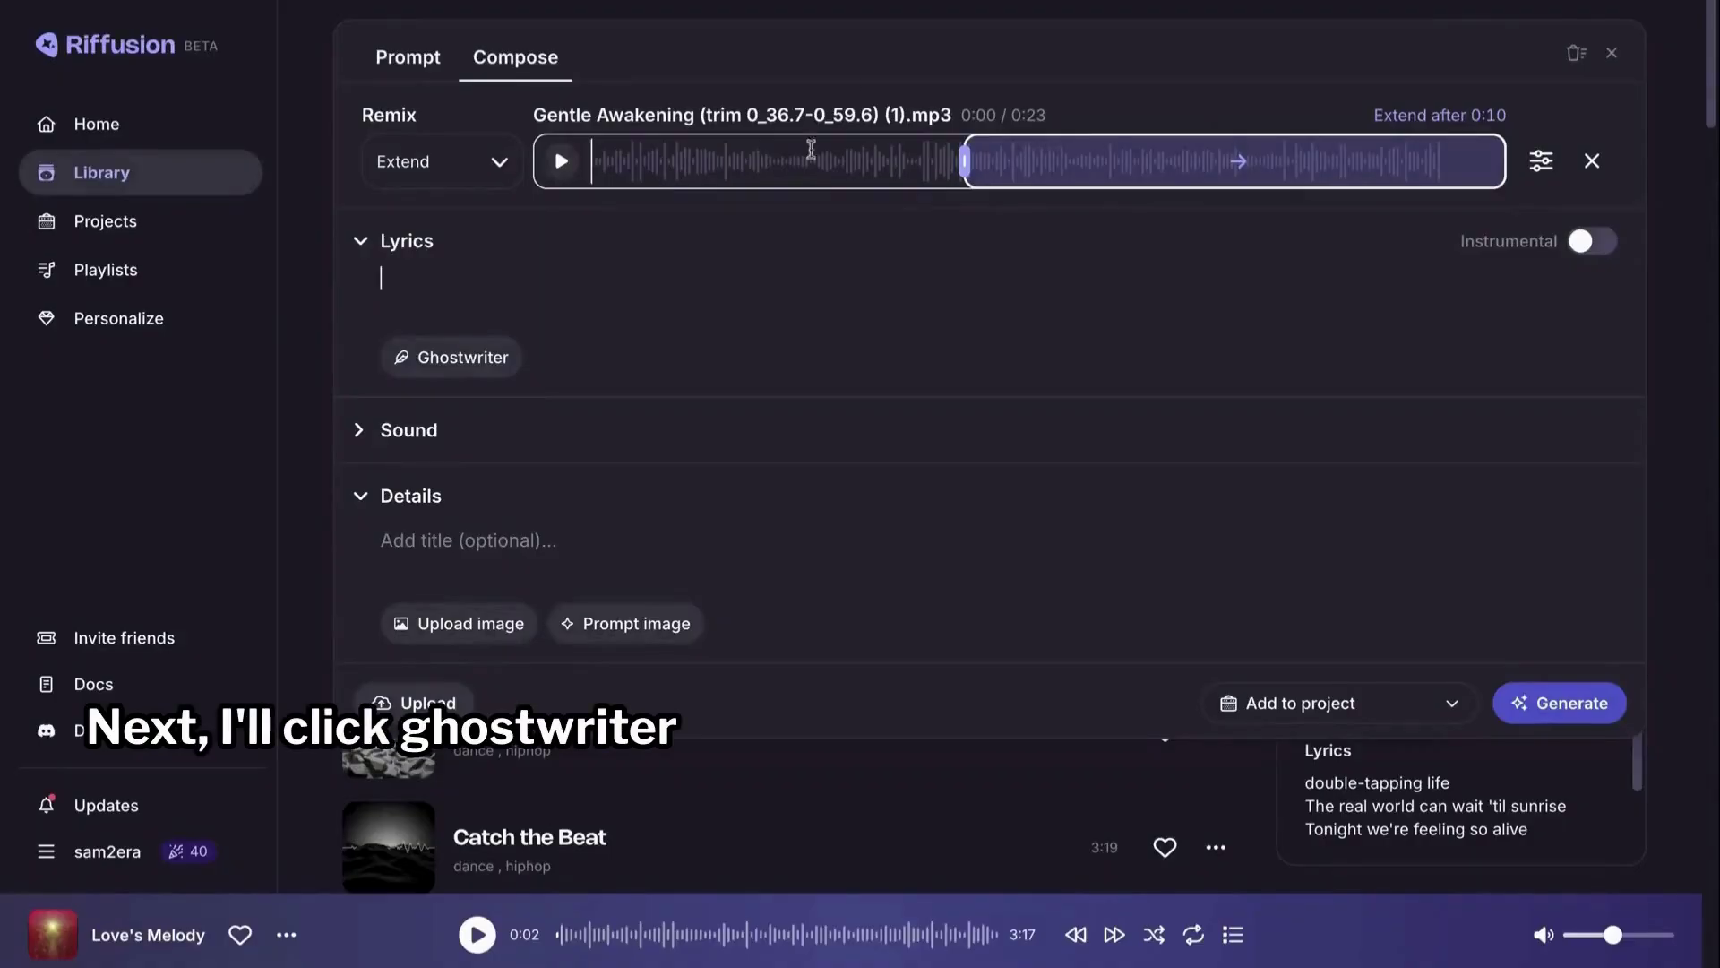
- Open Ghostwriter under Lyrics to revise lyrics for the Gentle Awakening extension
left_click(457, 374)
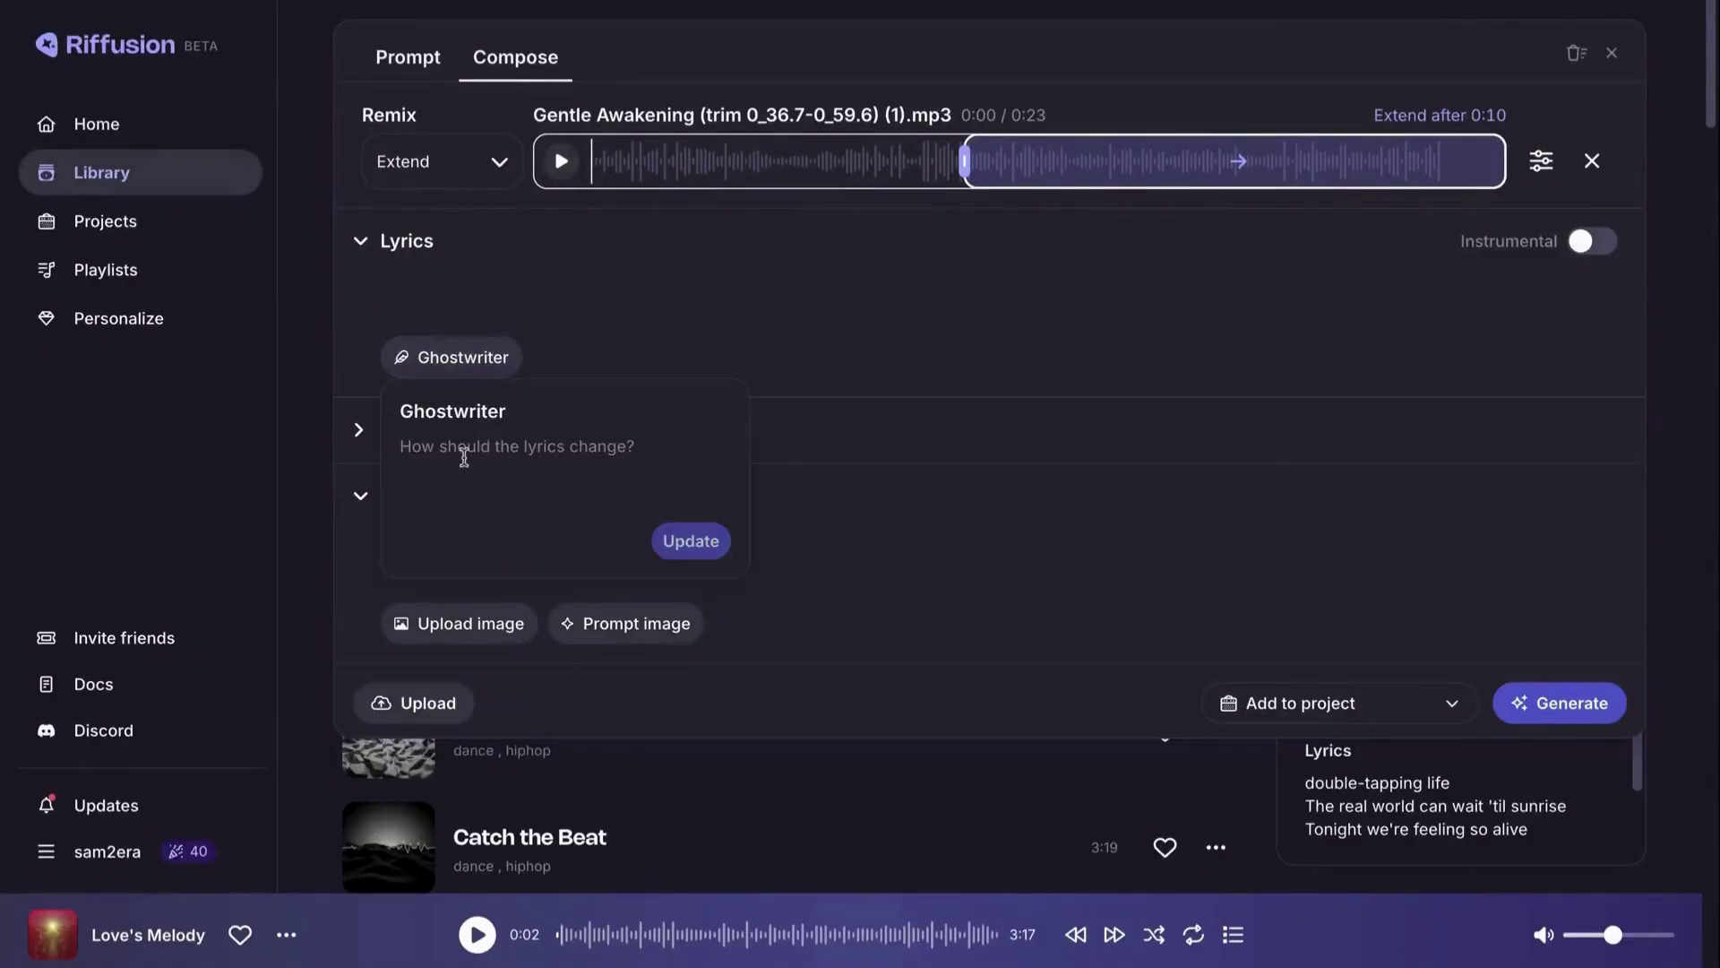